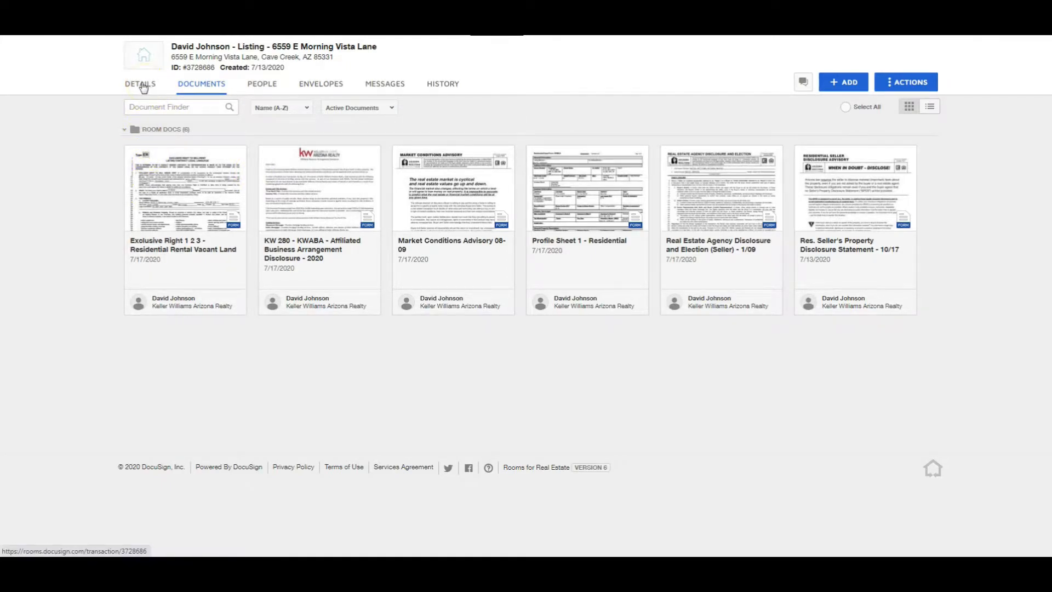
Open the listing room's details and review the room, location, listing and seller information.
click(143, 85)
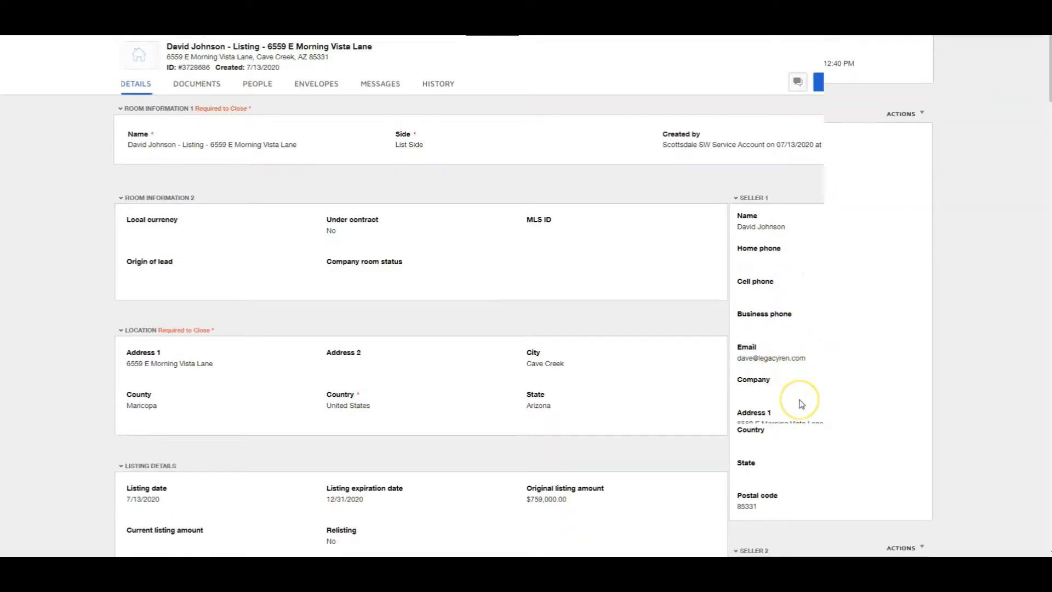
scroll(801, 403, down, 5)
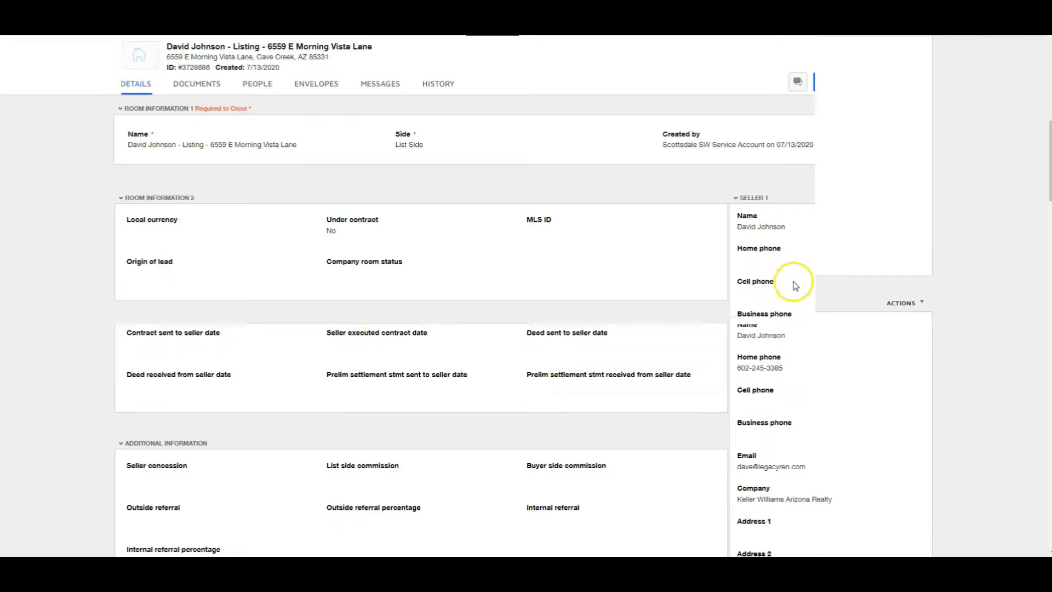
scroll(750, 403, up, 4)
scroll(750, 403, up, 6)
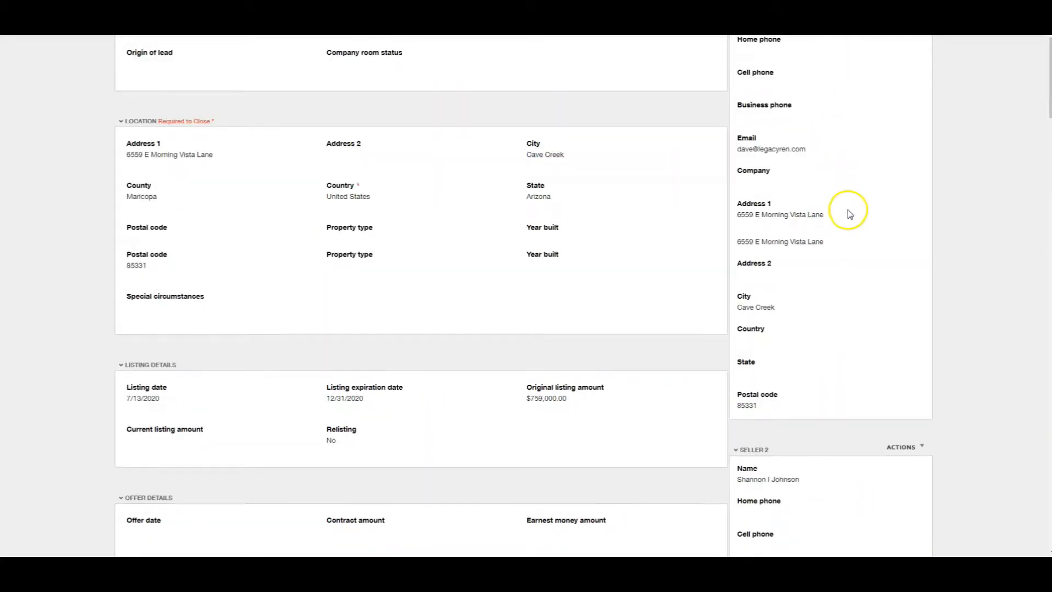
scroll(840, 180, up, 4)
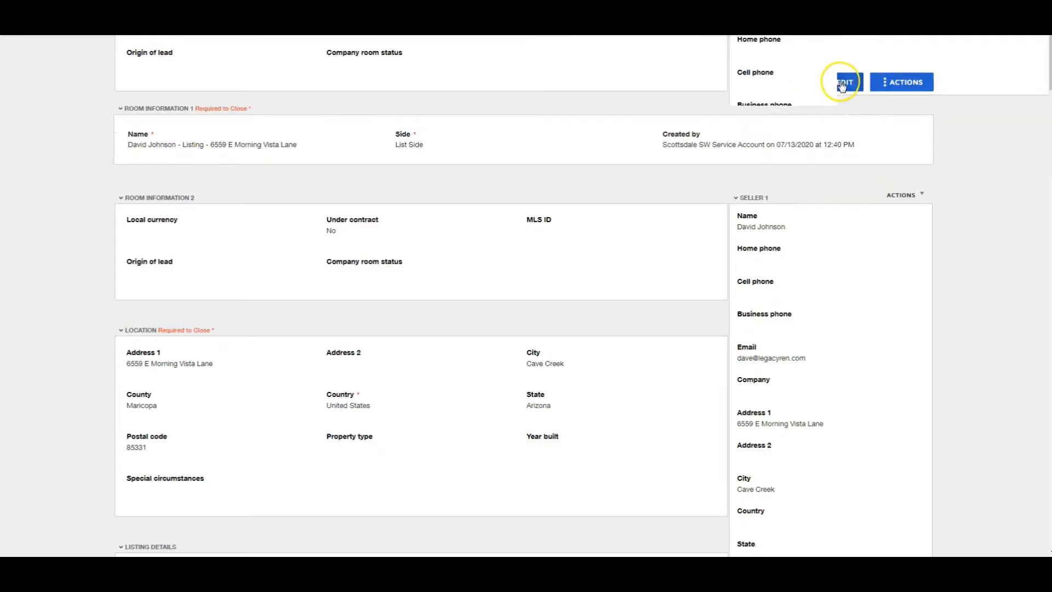
Open the room details for editing, go to Seller 1's email field, and save the details.
click(841, 86)
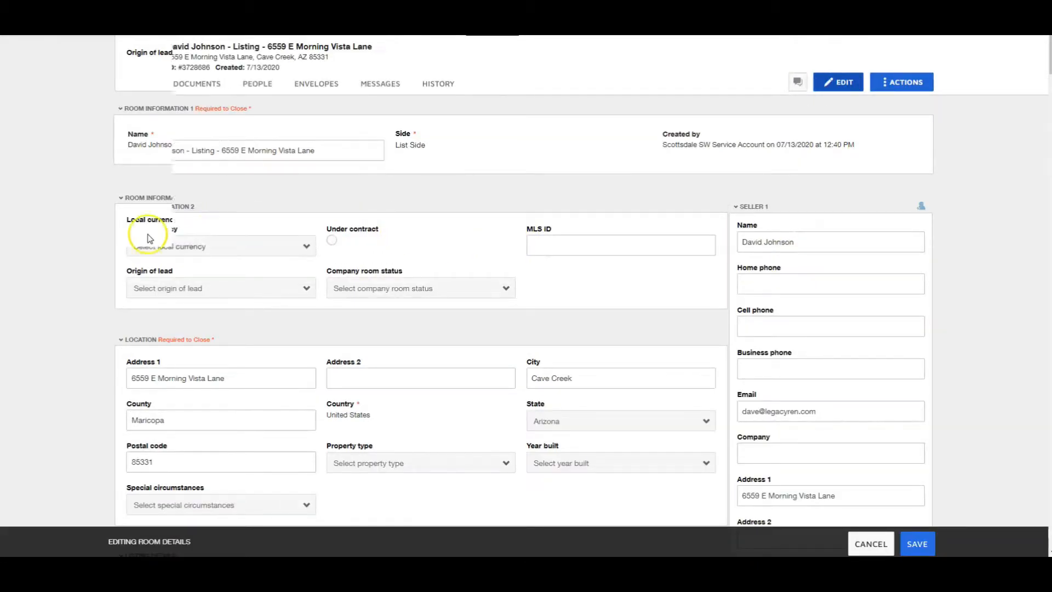
click(836, 415)
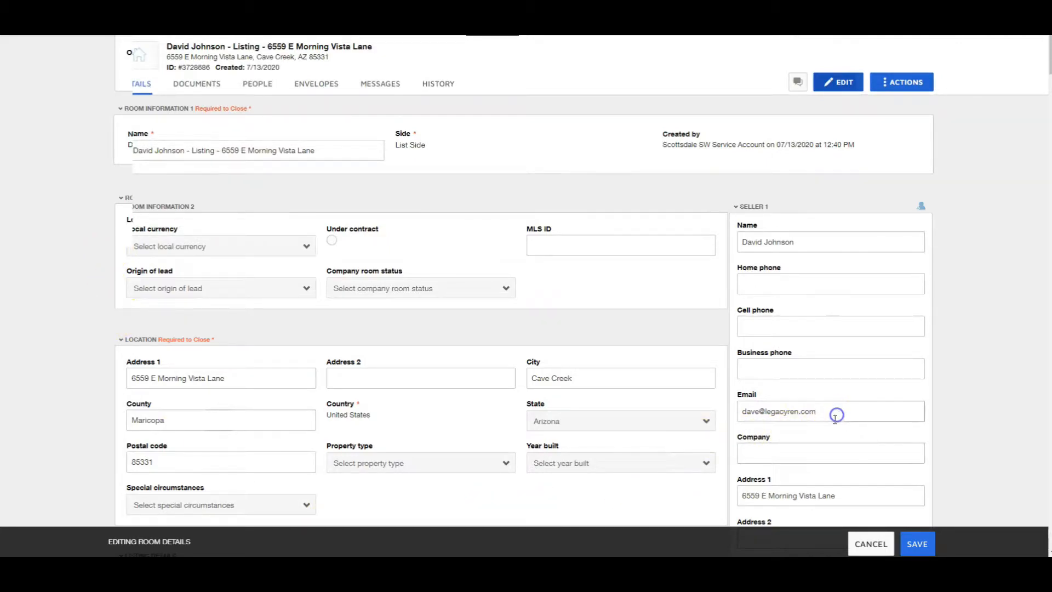
click(917, 544)
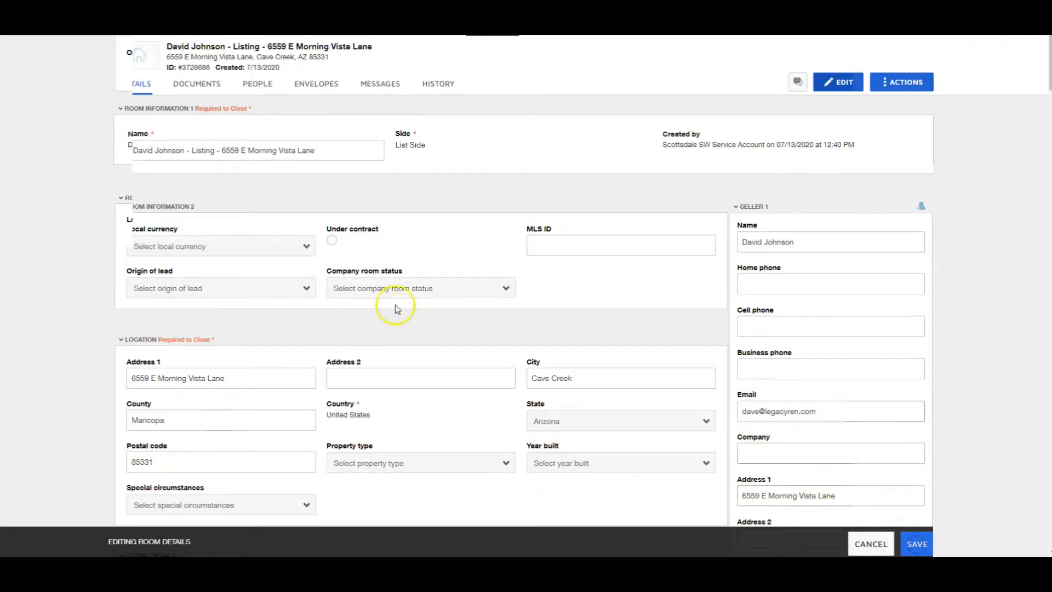
Start adding DocuSign forms to the room's documents and examine the form libraries on offer, including AAR, ARMLS and KW 280 - AZ.
click(199, 90)
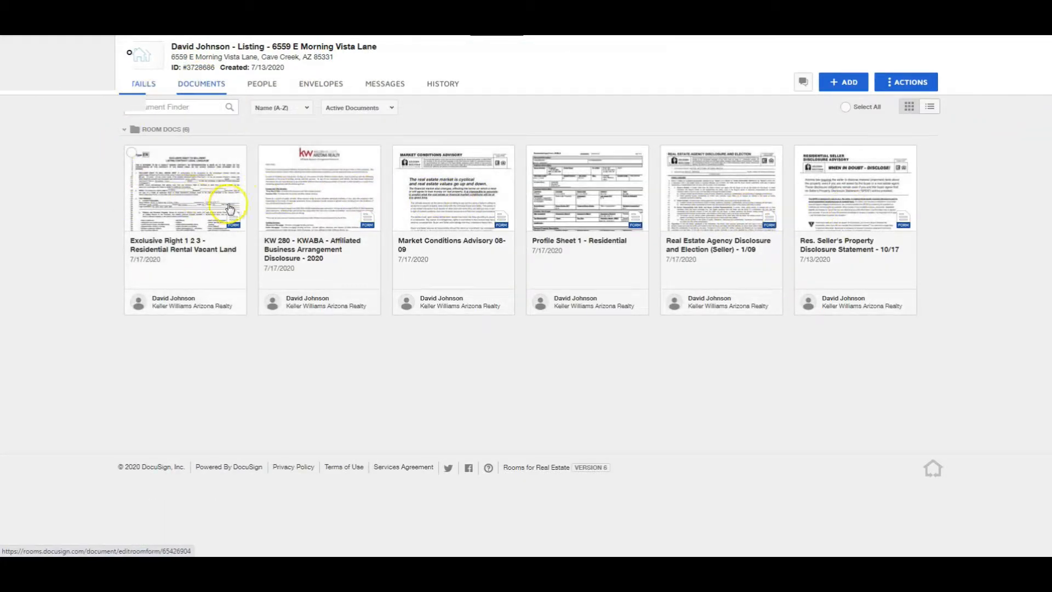
click(853, 85)
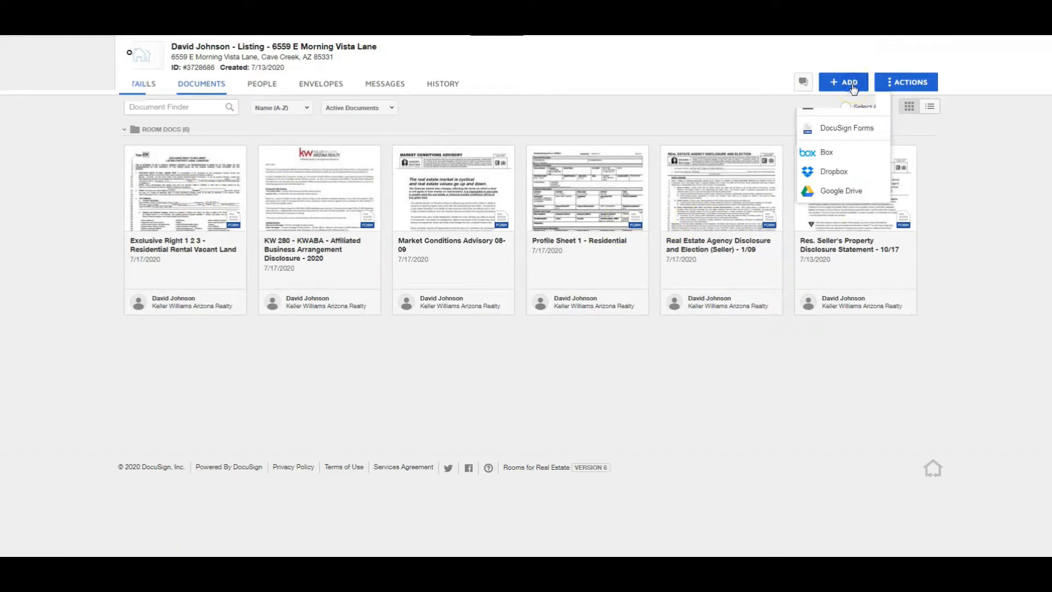
click(845, 131)
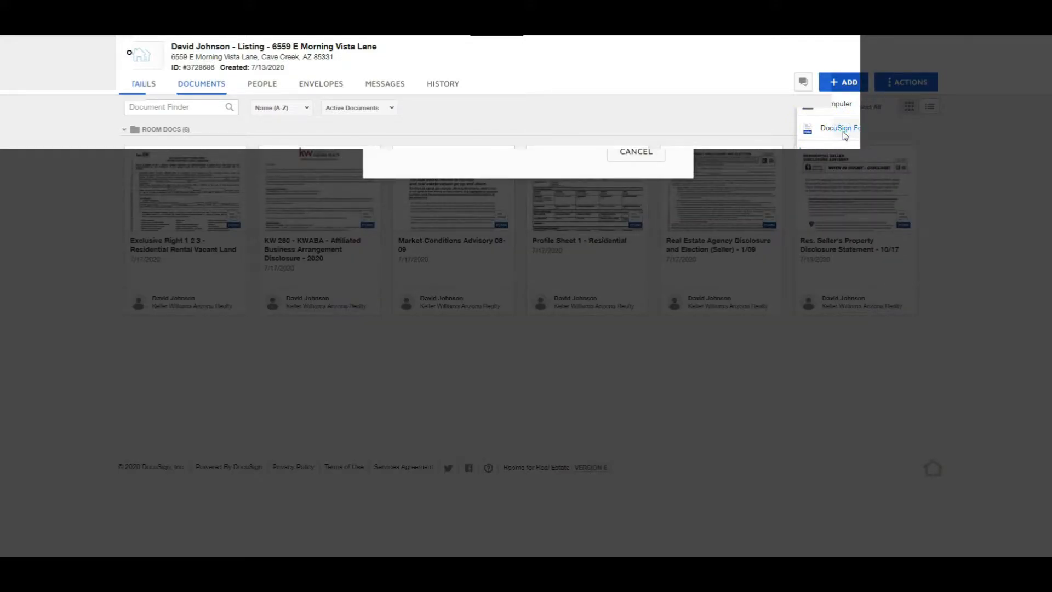
click(479, 57)
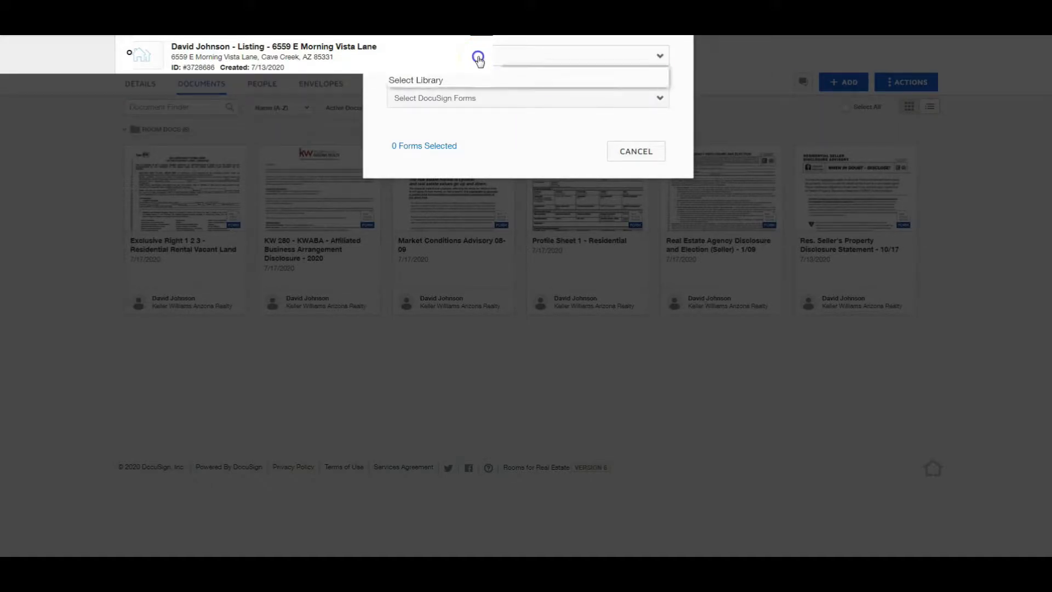
click(471, 71)
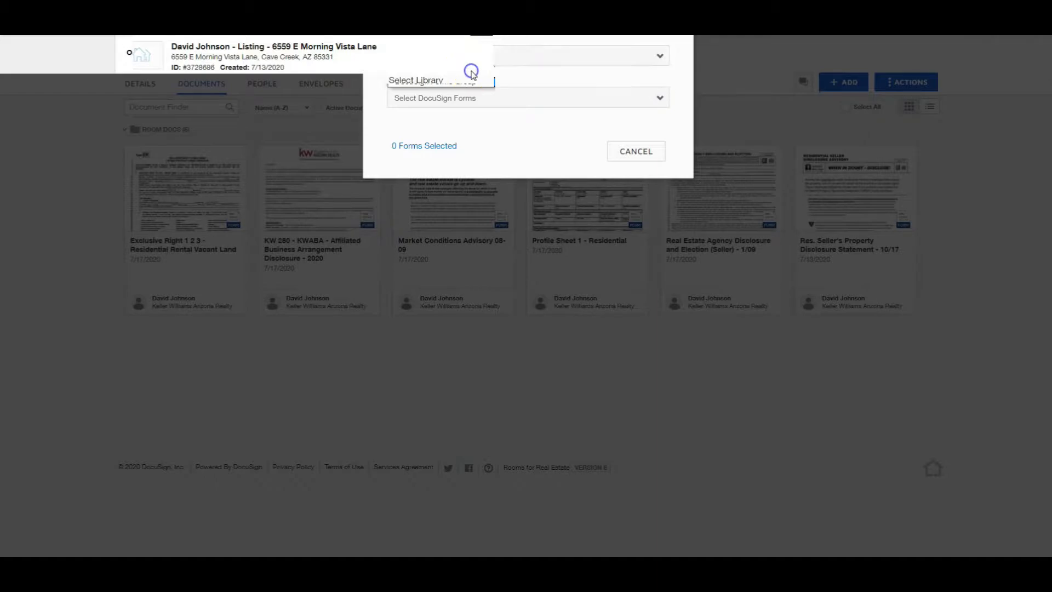
click(466, 98)
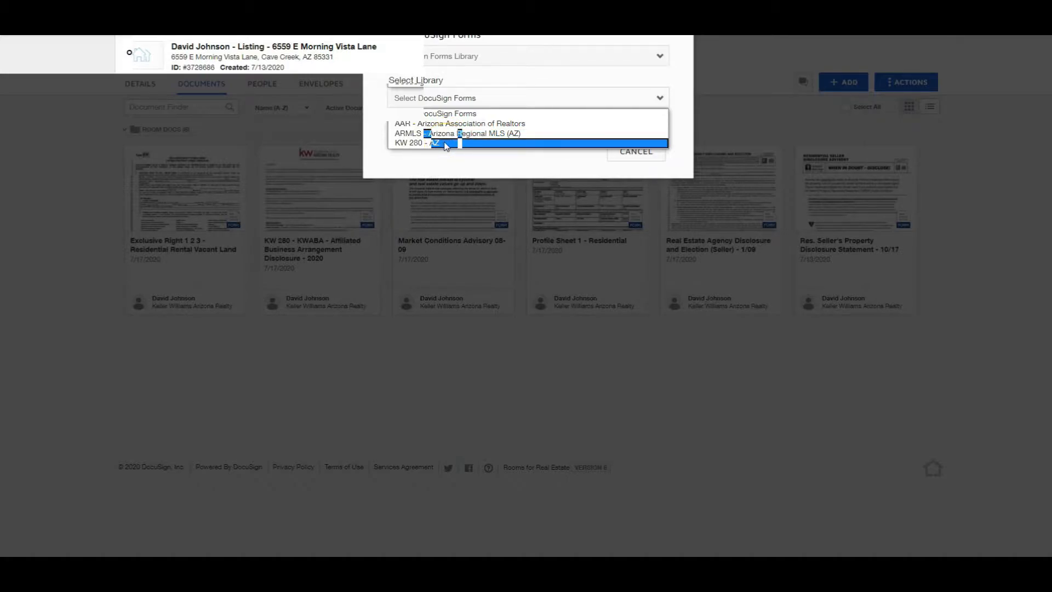
click(443, 125)
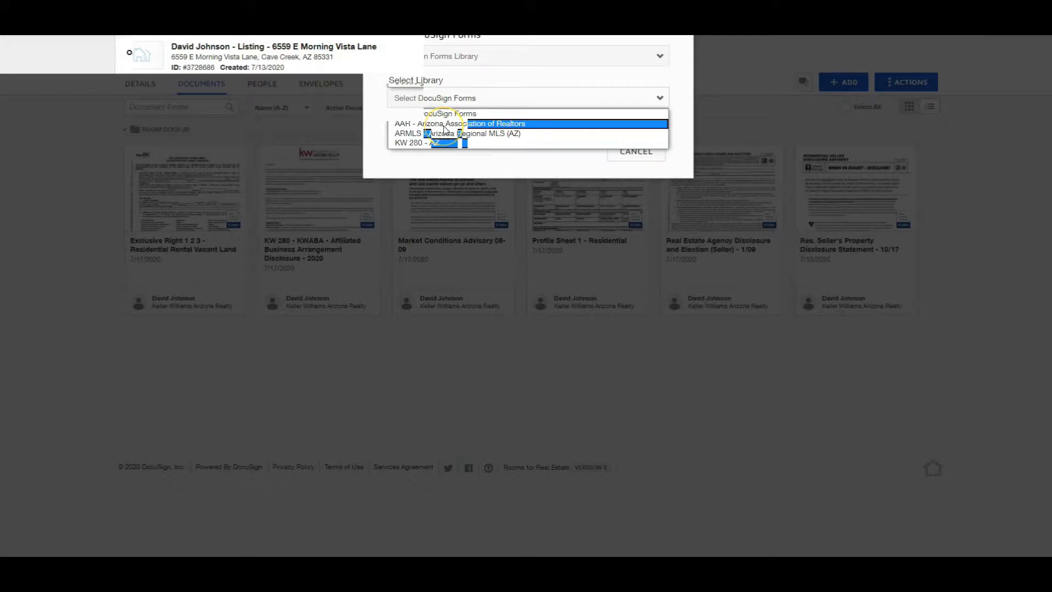
click(448, 136)
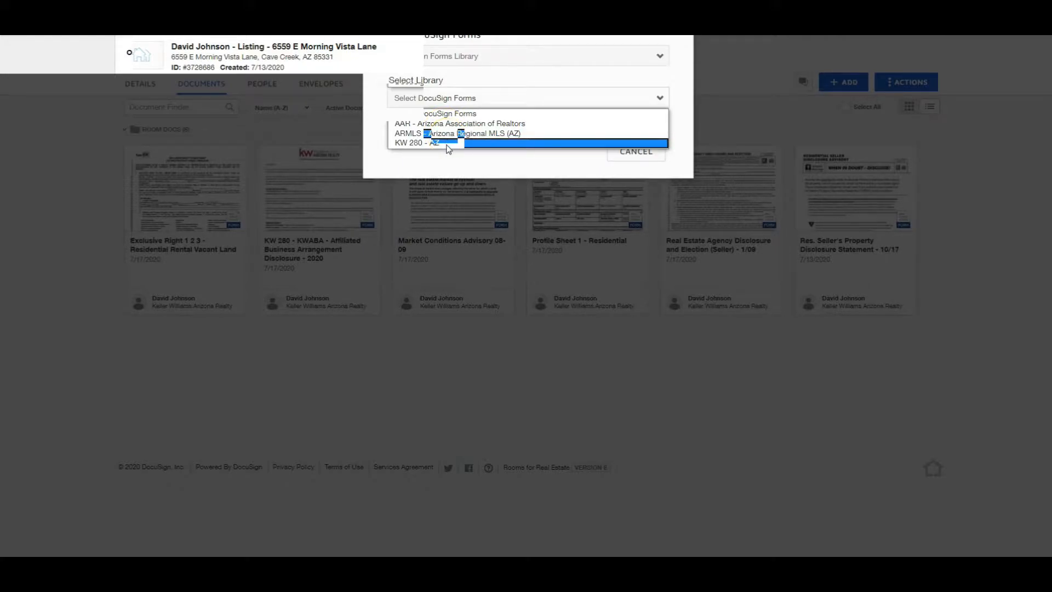
Browse the Residential Seller Forms (Listing Documents) form group, and close the form picker without adding any forms.
click(459, 55)
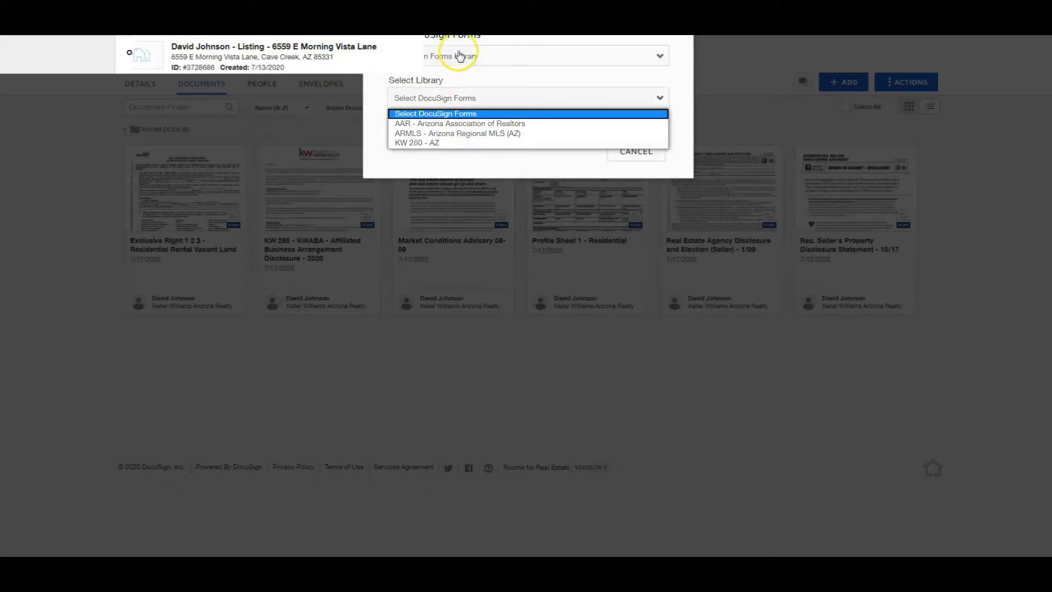
click(462, 81)
click(465, 98)
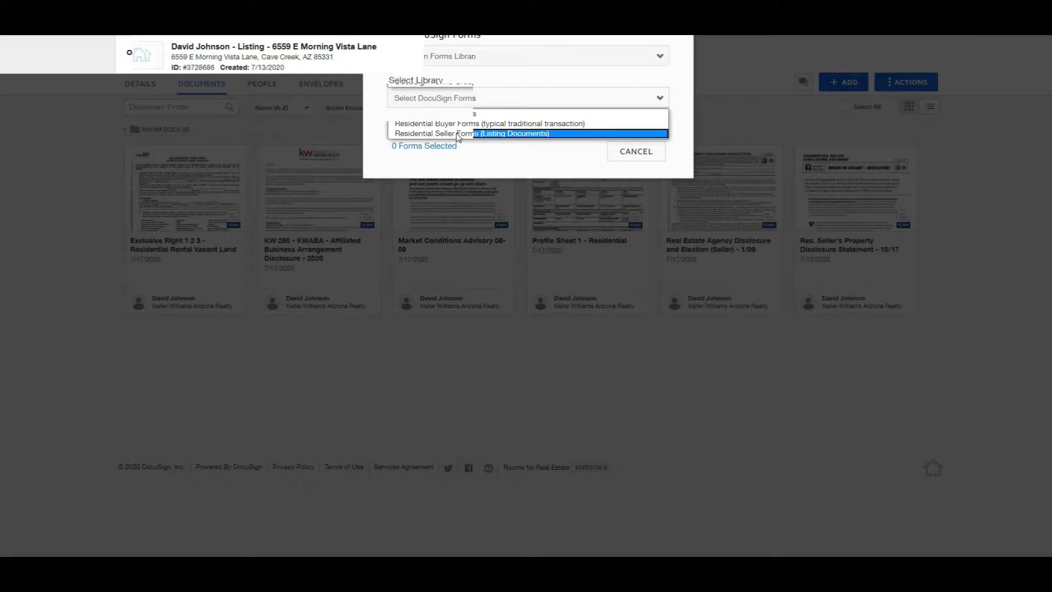
click(458, 134)
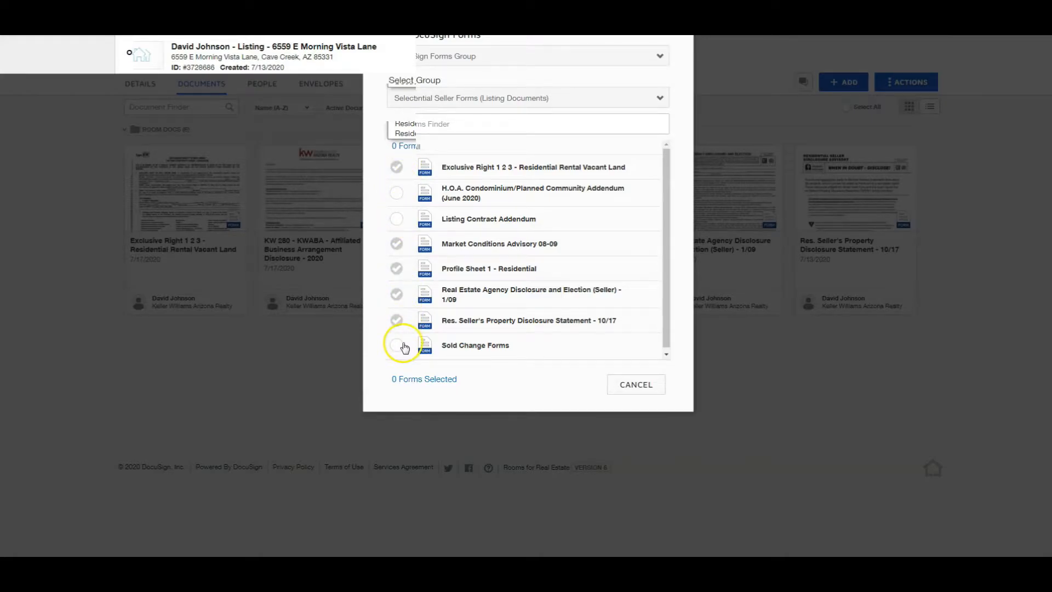
click(645, 388)
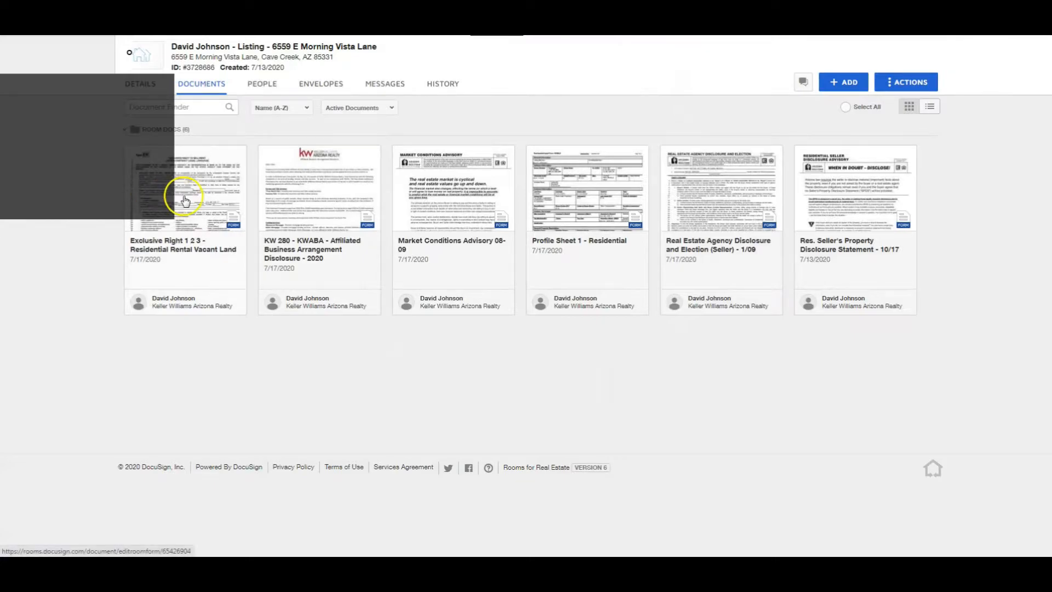
Open the Exclusive Right 1 2 3 - Residential Rental Vacant Land form, review its terms and owner's initials fields, and save and close it.
click(221, 193)
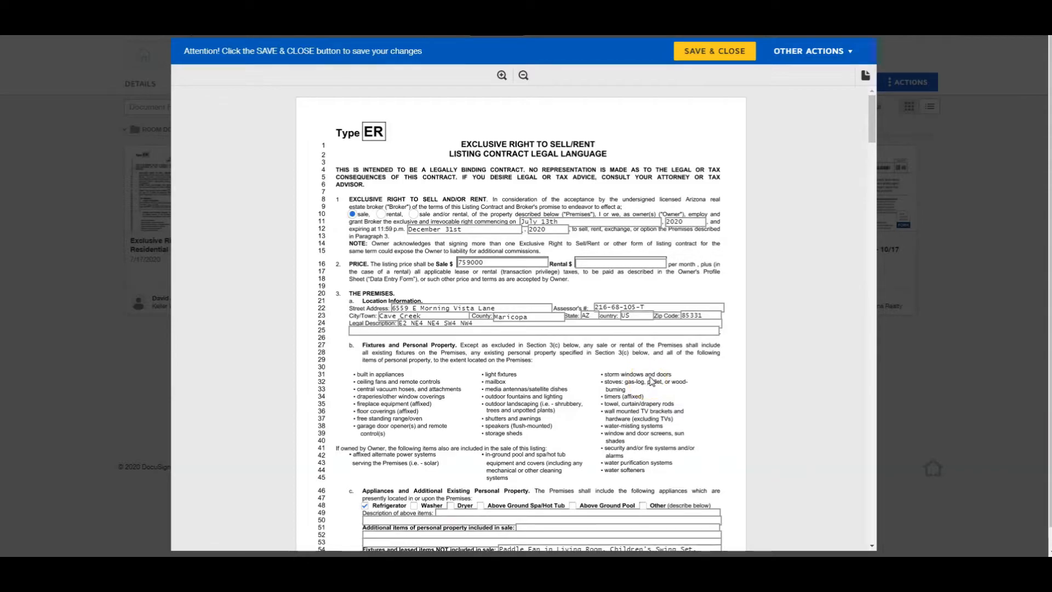
scroll(630, 409, down, 6)
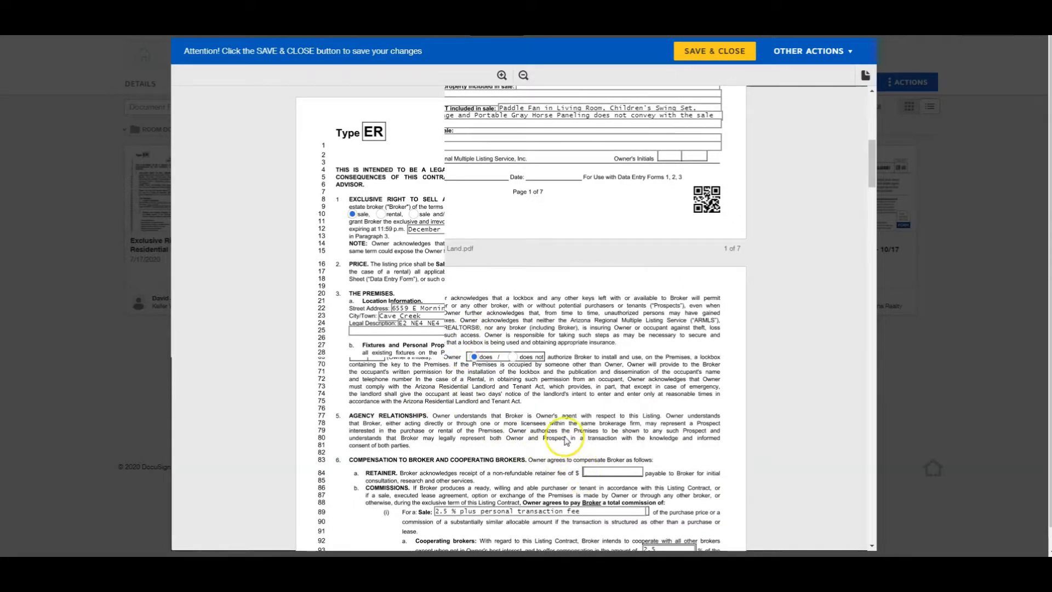
scroll(565, 438, down, 2)
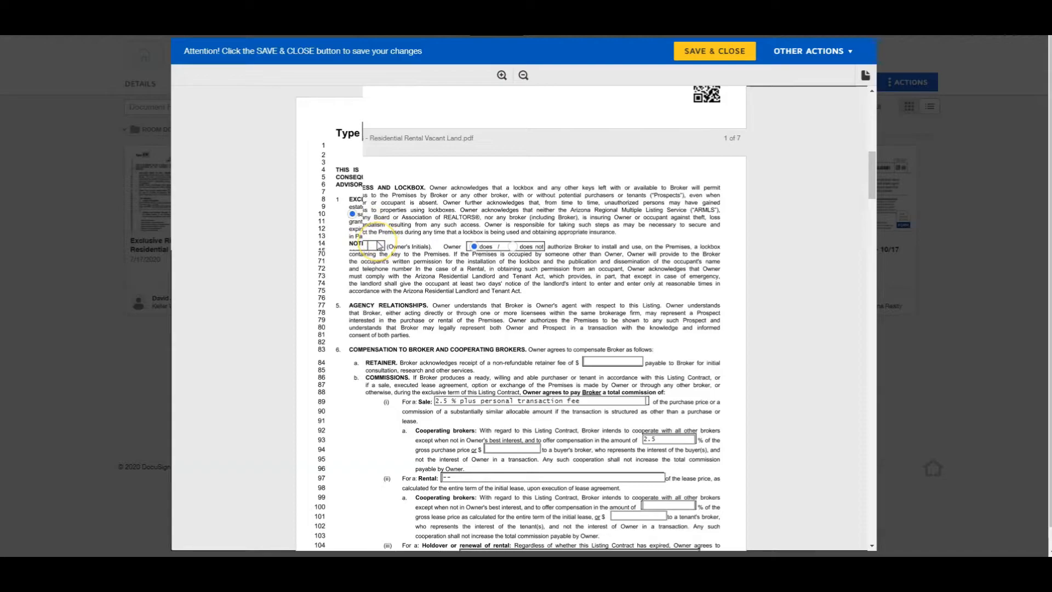
click(372, 249)
scroll(378, 252, down, 5)
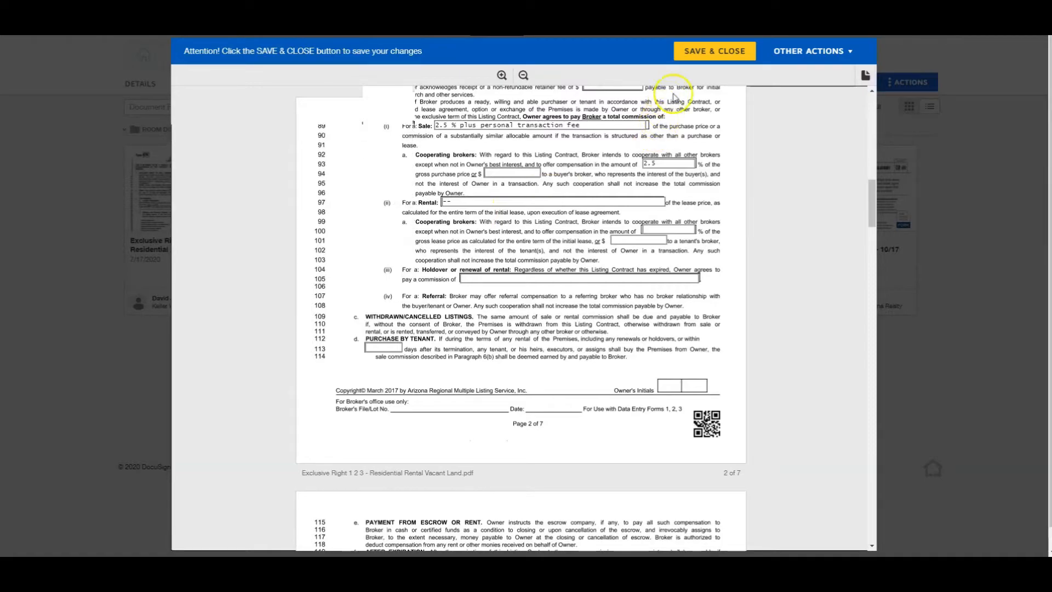
click(728, 48)
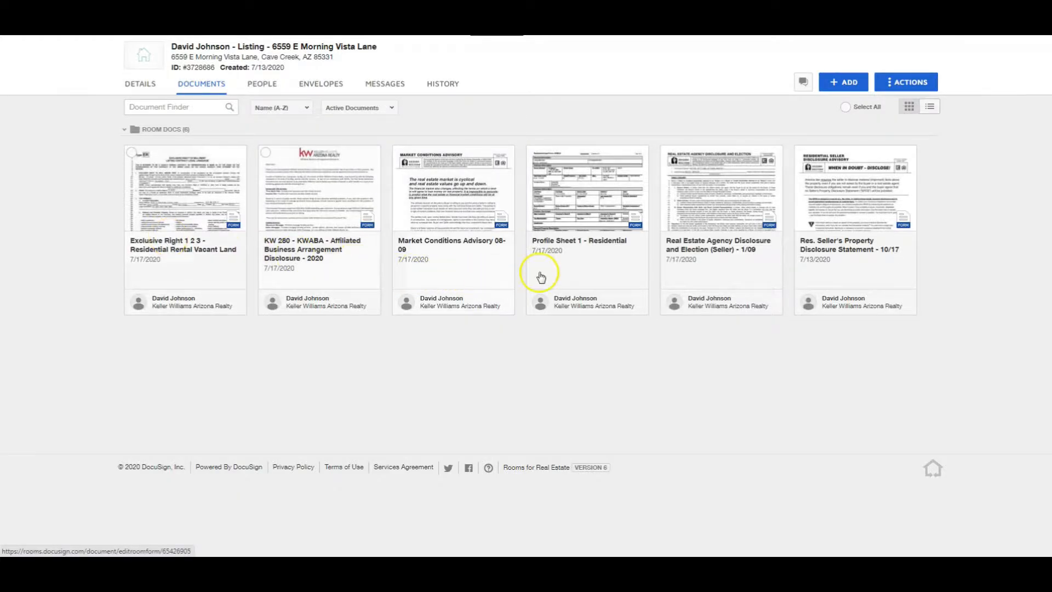
Open the Real Estate Agency Disclosure and Election (Seller) form, review its election section, and save and close it.
click(715, 248)
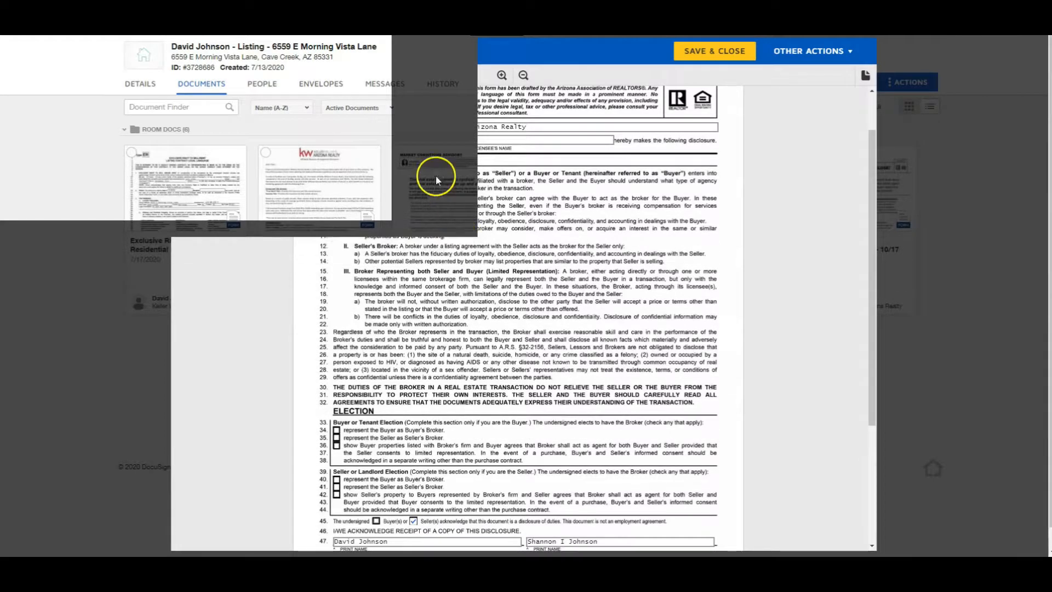
scroll(356, 410, down, 3)
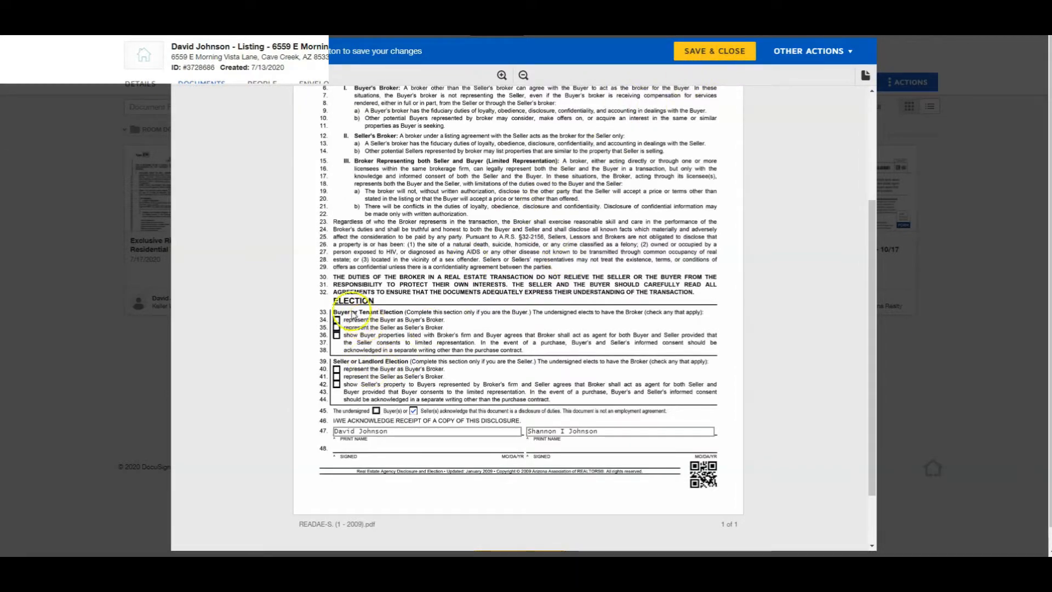
click(728, 51)
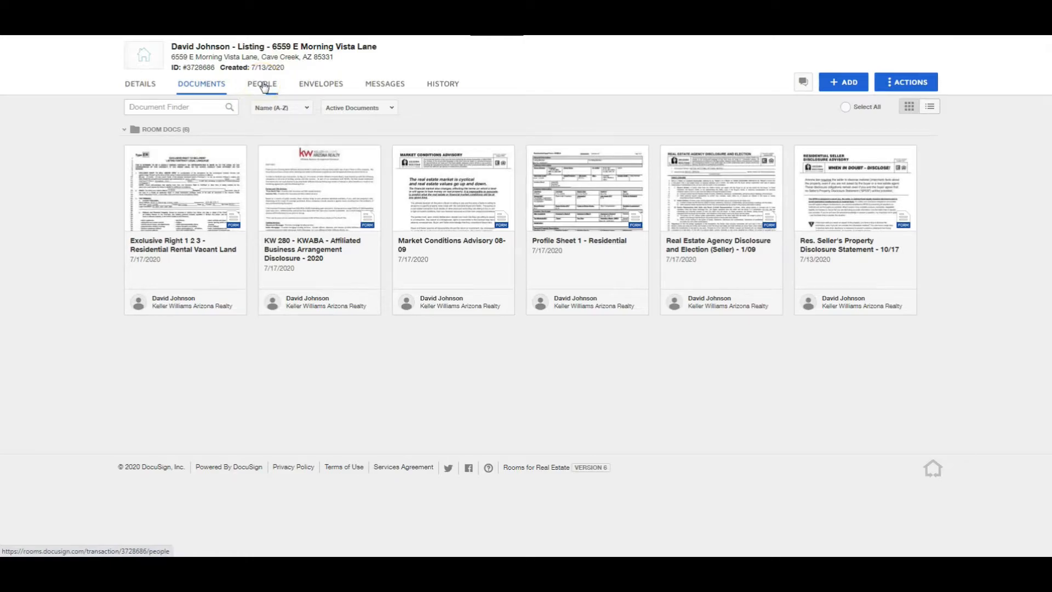
Open the room's draft Please DocuSign envelope and set its name to "Please DocuSign - Listing Documents".
click(137, 95)
click(323, 86)
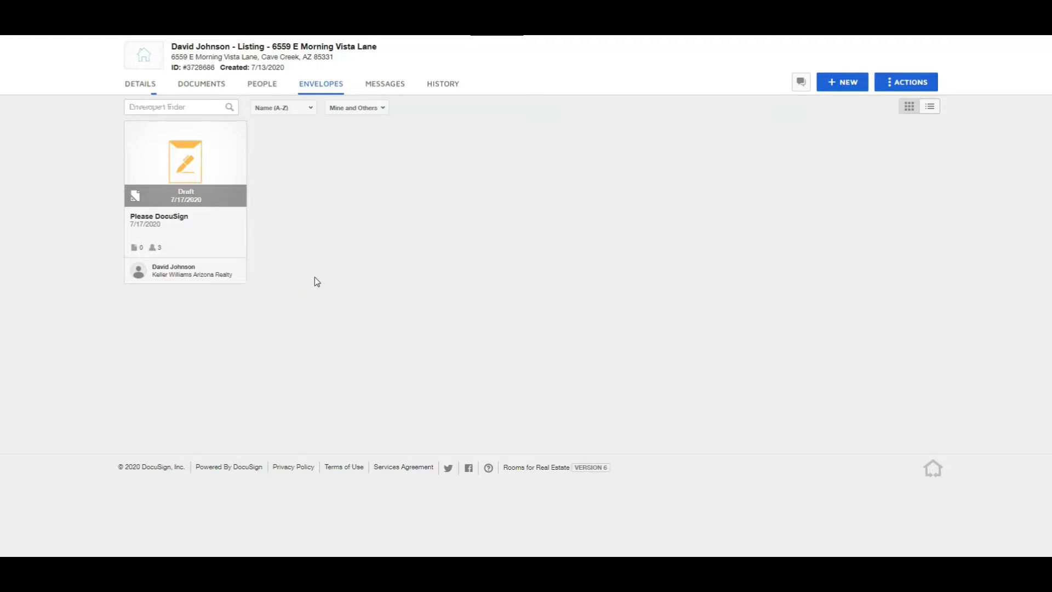
click(190, 199)
click(202, 197)
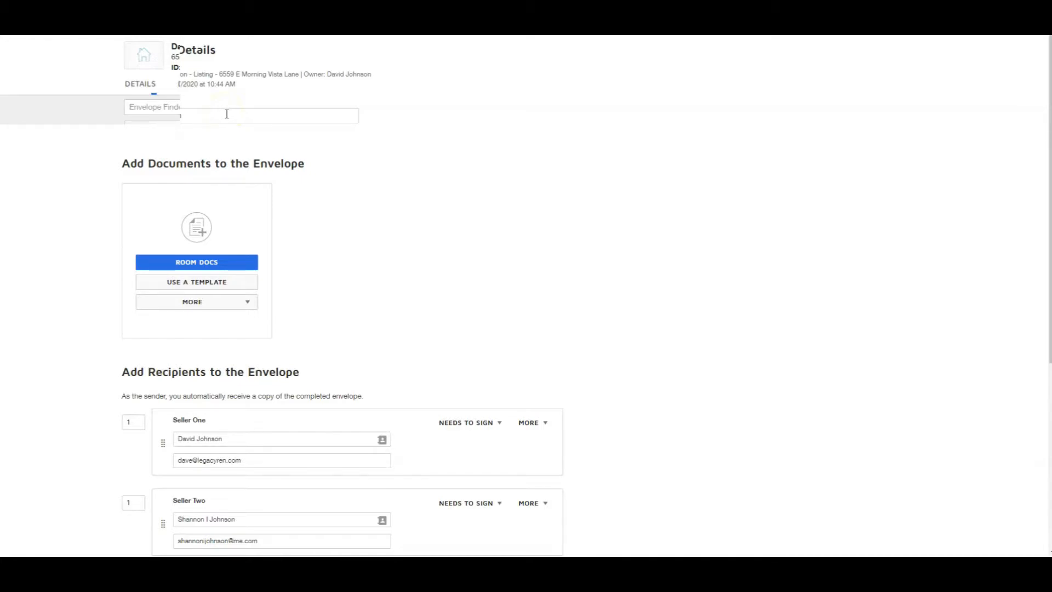
click(227, 113)
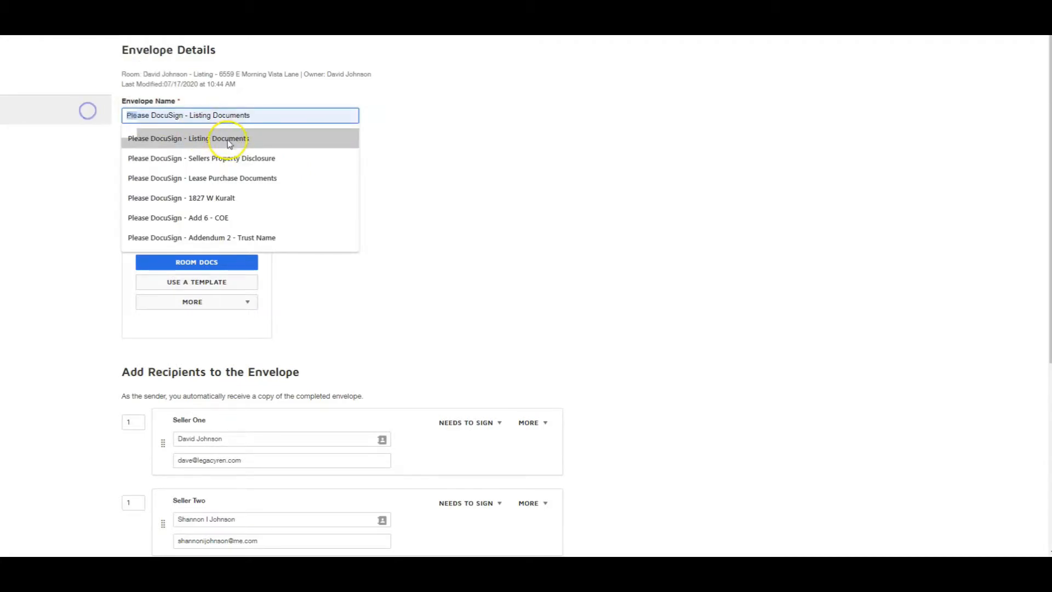
click(229, 139)
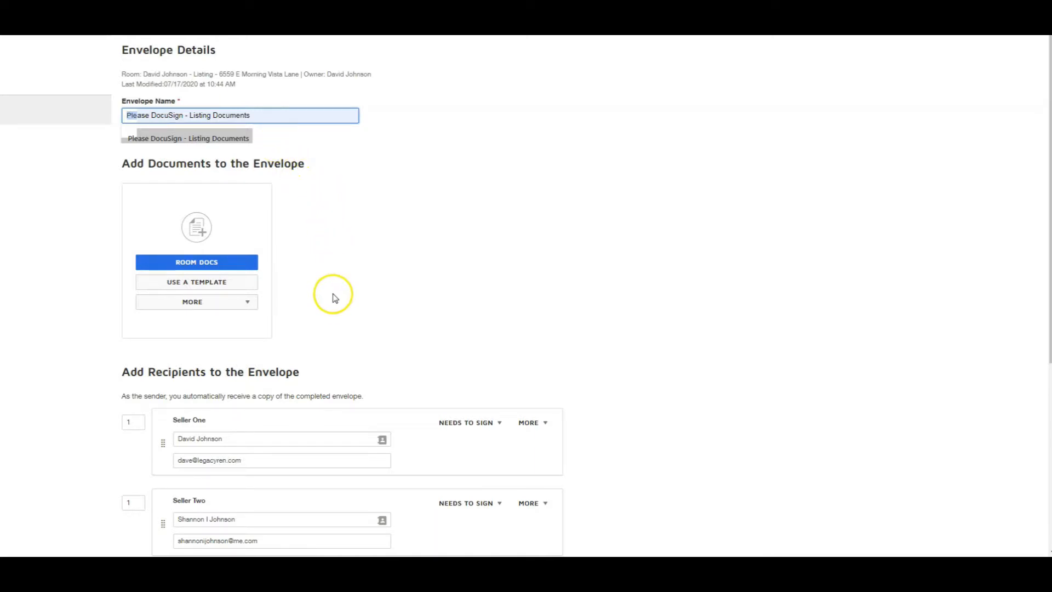
Remove the Seller One, Seller Two and Listing Agent recipients from the envelope.
scroll(321, 258, down, 3)
scroll(322, 264, up, 1)
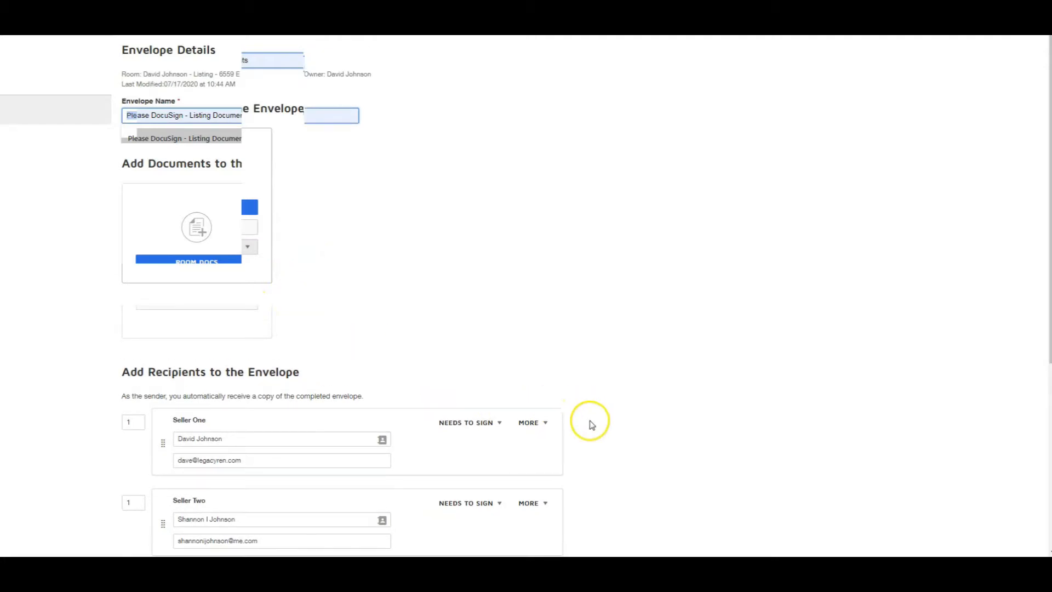
scroll(577, 389, down, 2)
scroll(577, 335, down, 3)
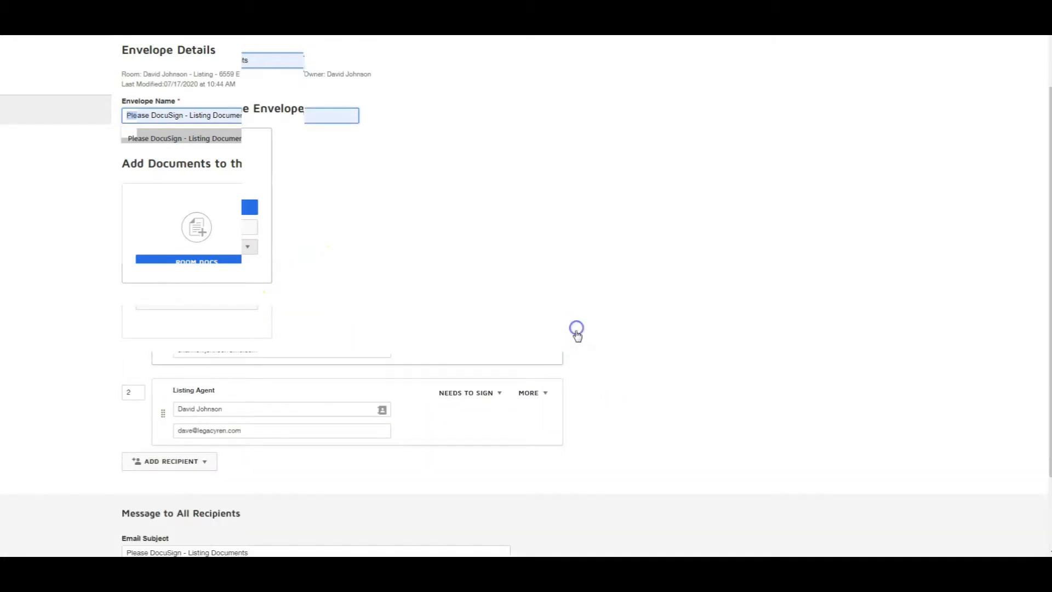
click(576, 335)
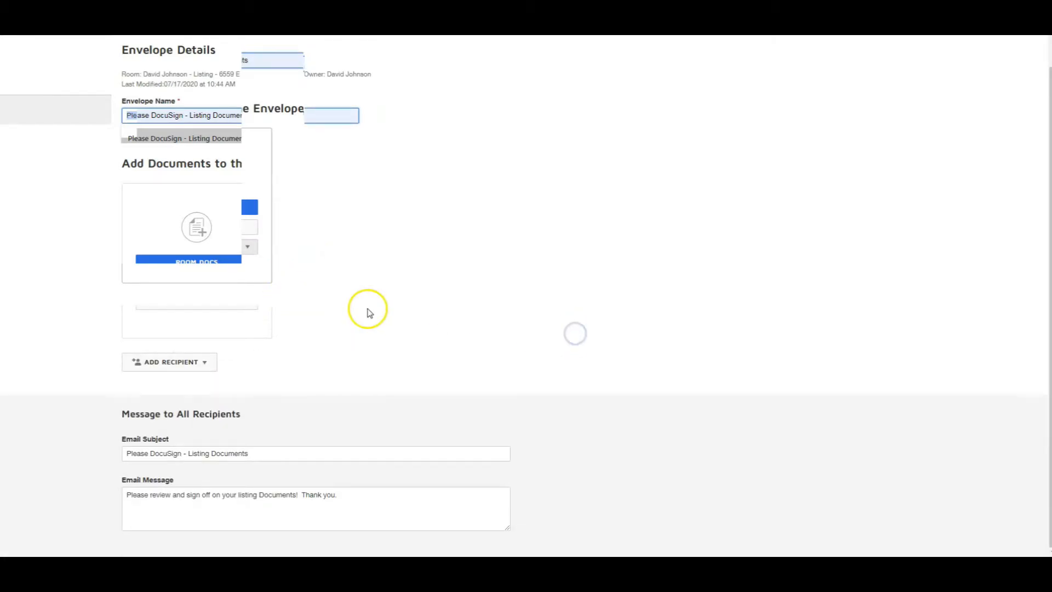
scroll(361, 314, up, 1)
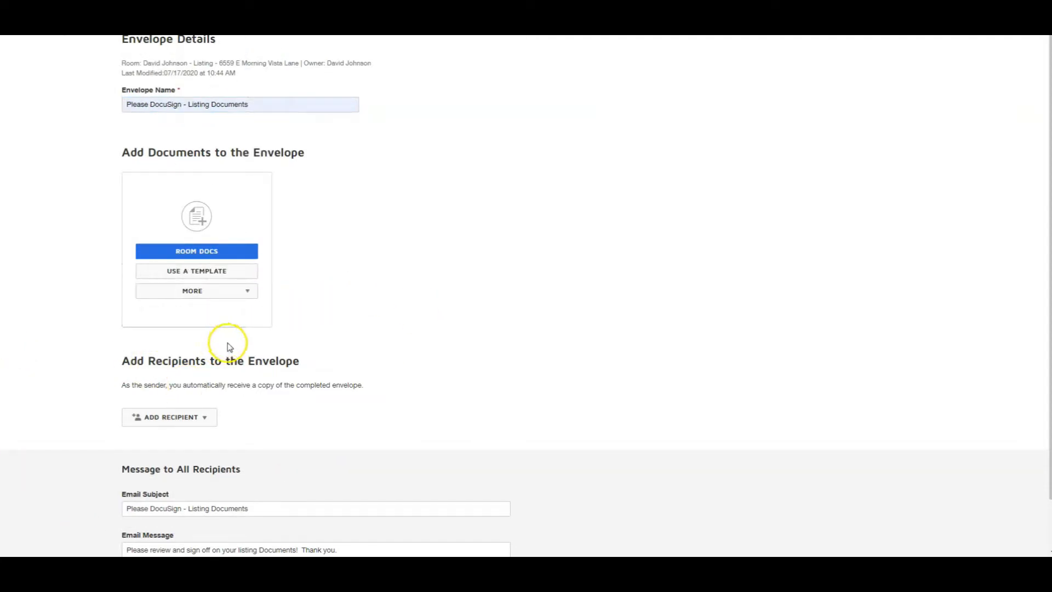
Add the room's Exclusive Right 1 2 3, KW 280 - KWABA, Market Conditions Advisory and Real Estate Agency Disclosure and Election documents to the envelope.
scroll(231, 382, down, 1)
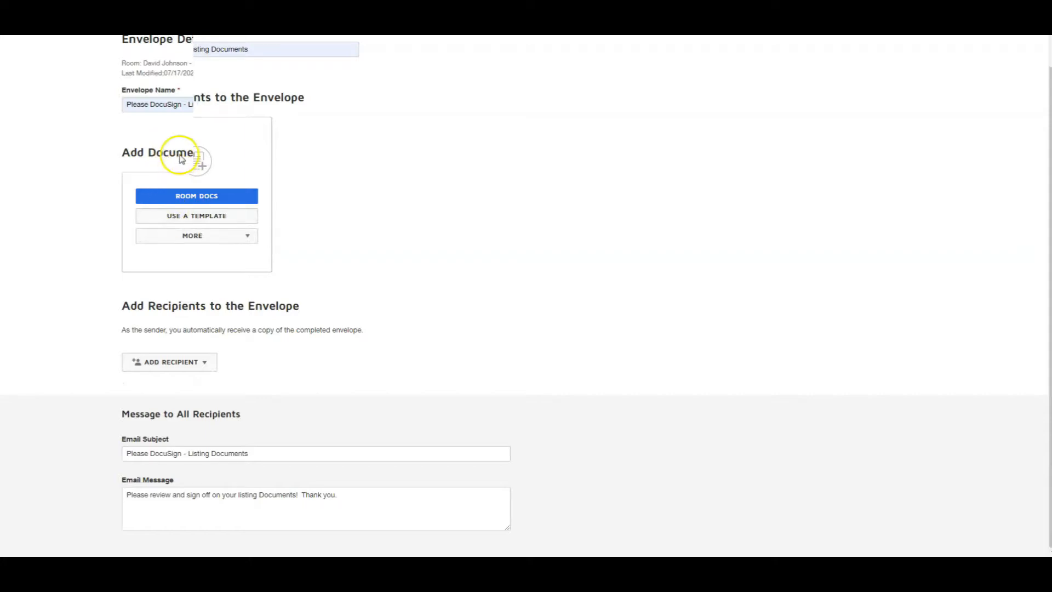
click(181, 368)
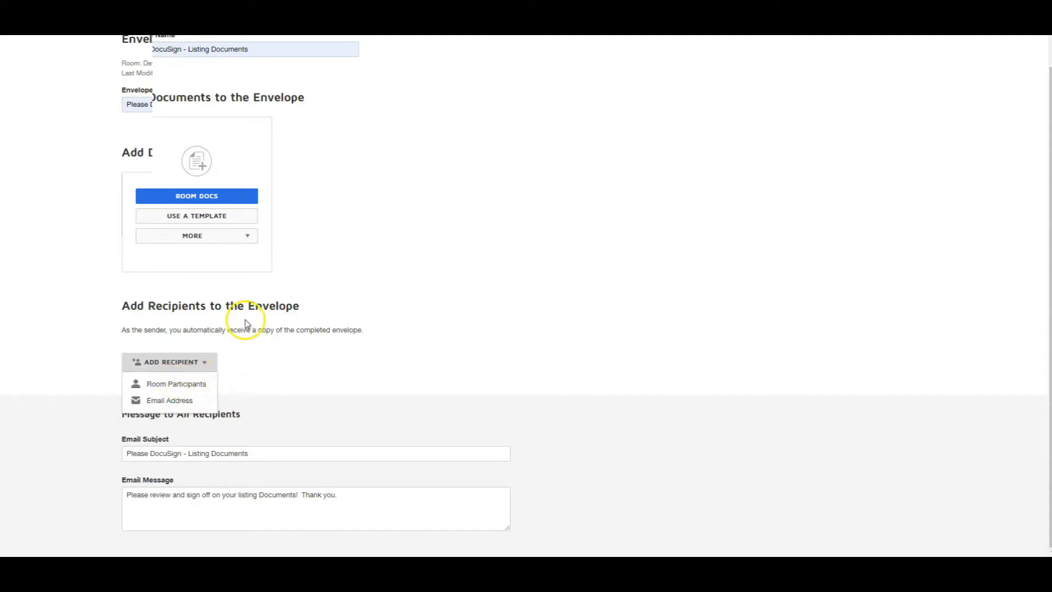
click(204, 198)
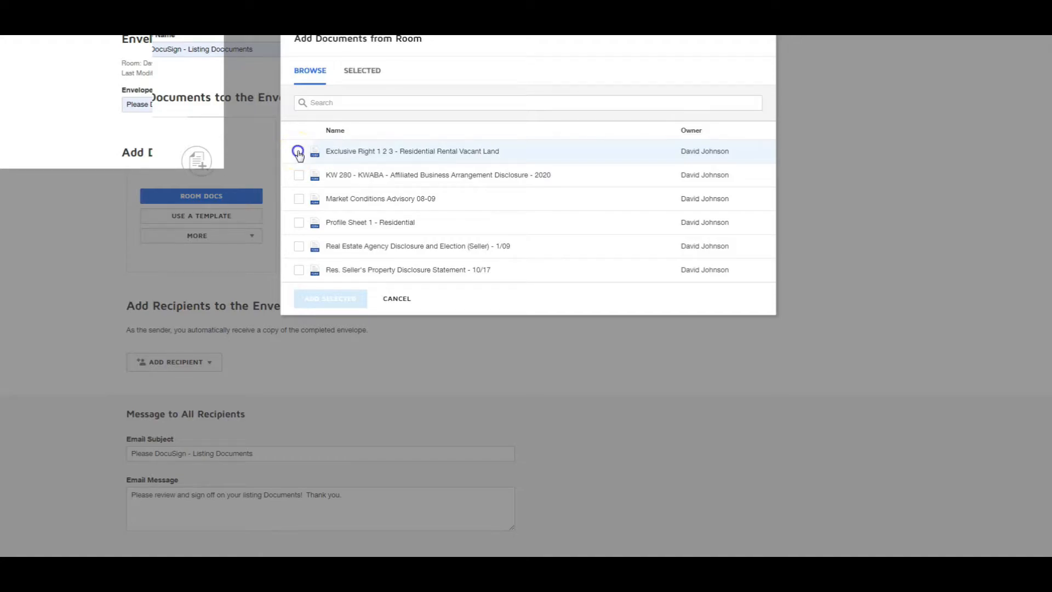
click(298, 152)
click(299, 175)
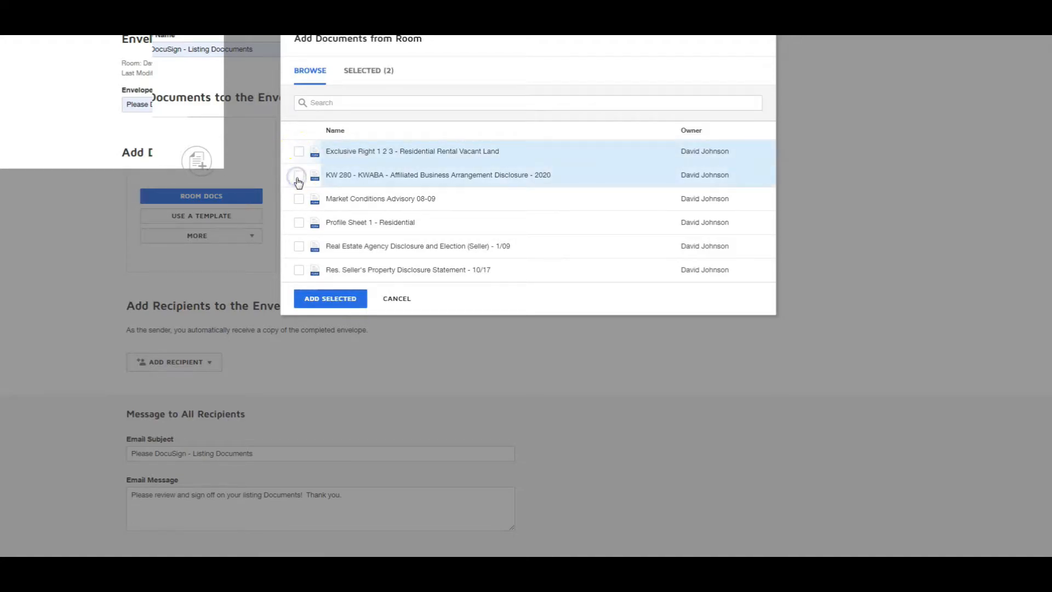
click(298, 199)
click(299, 246)
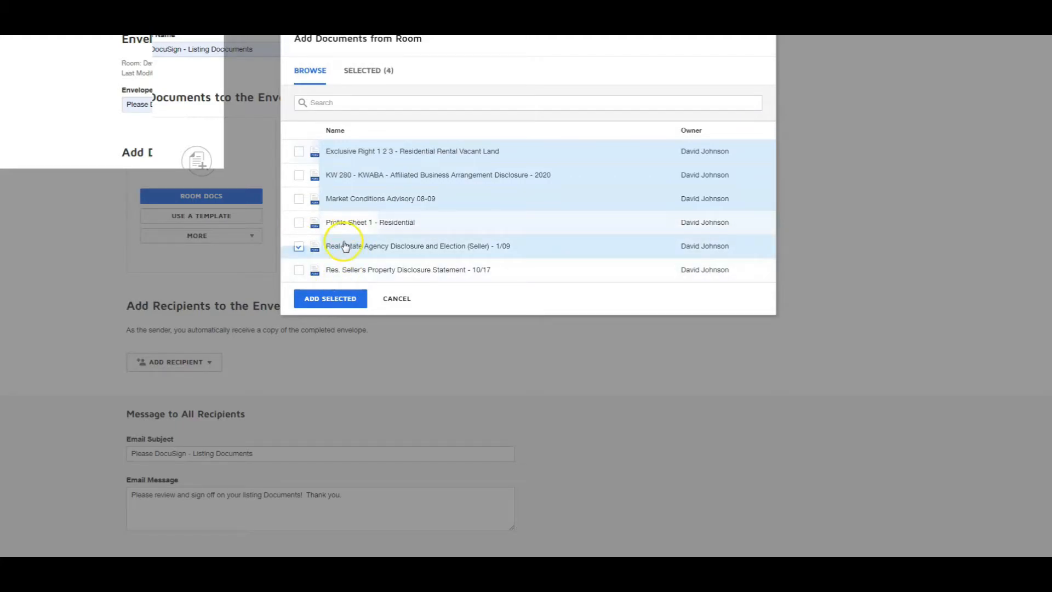
click(326, 299)
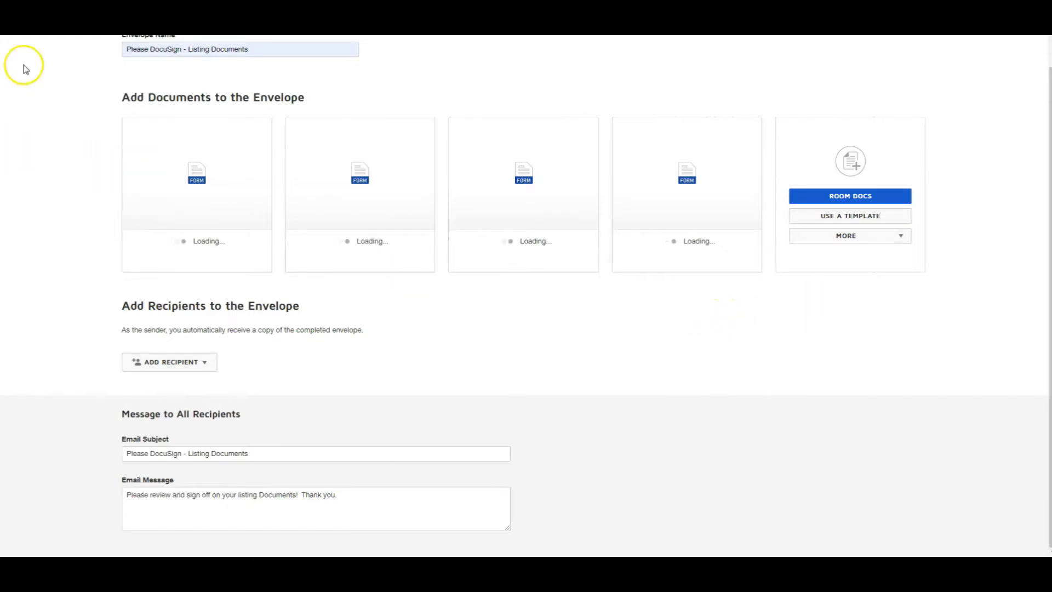
Add the pre-tagged roles Seller One, Seller Two and Listing Agent, assigning the matching room participant to each role.
click(175, 363)
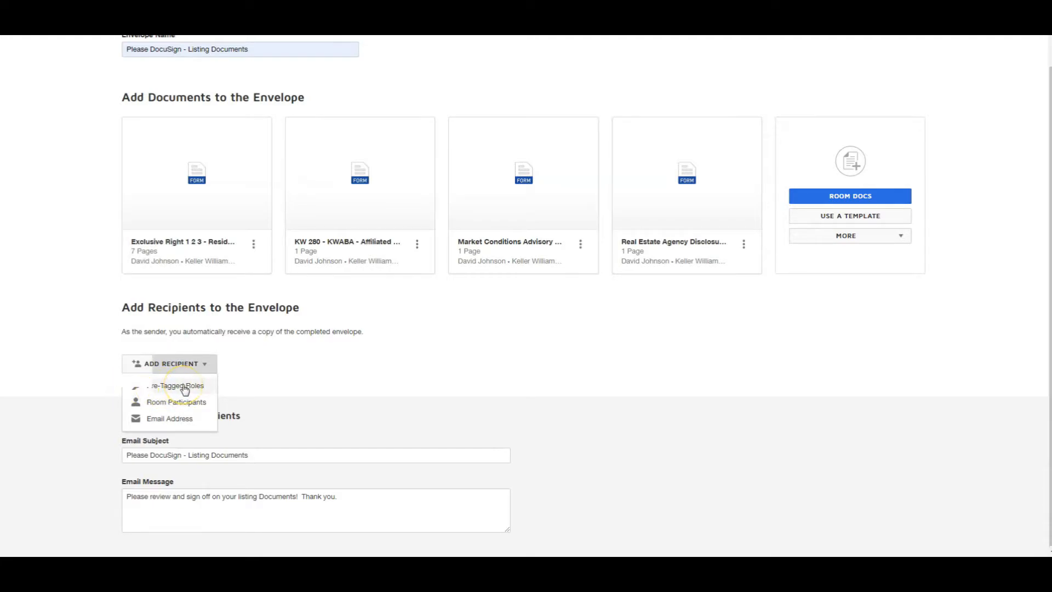
click(185, 387)
click(296, 124)
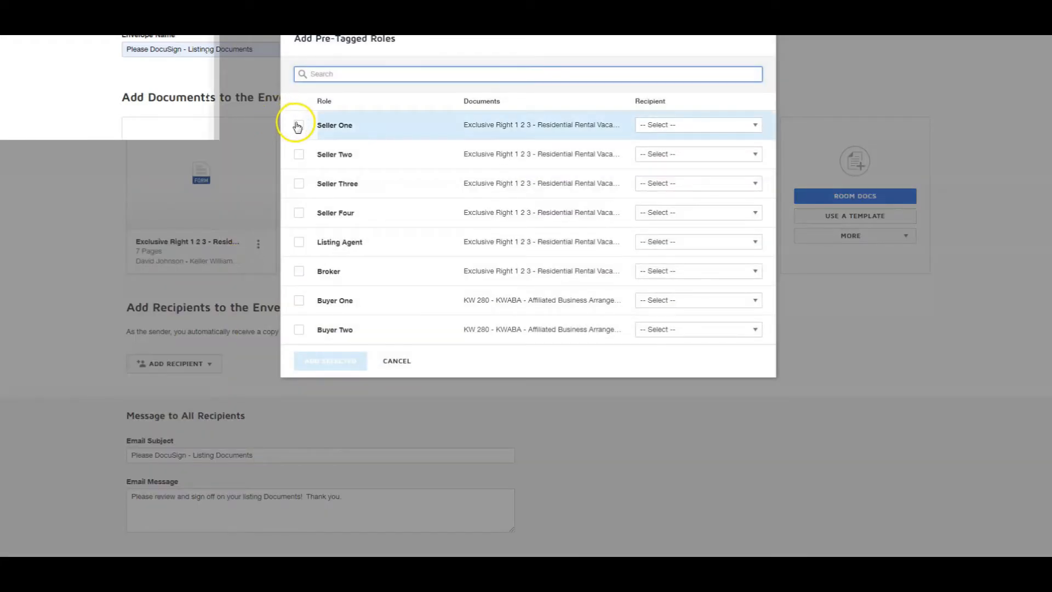
click(299, 154)
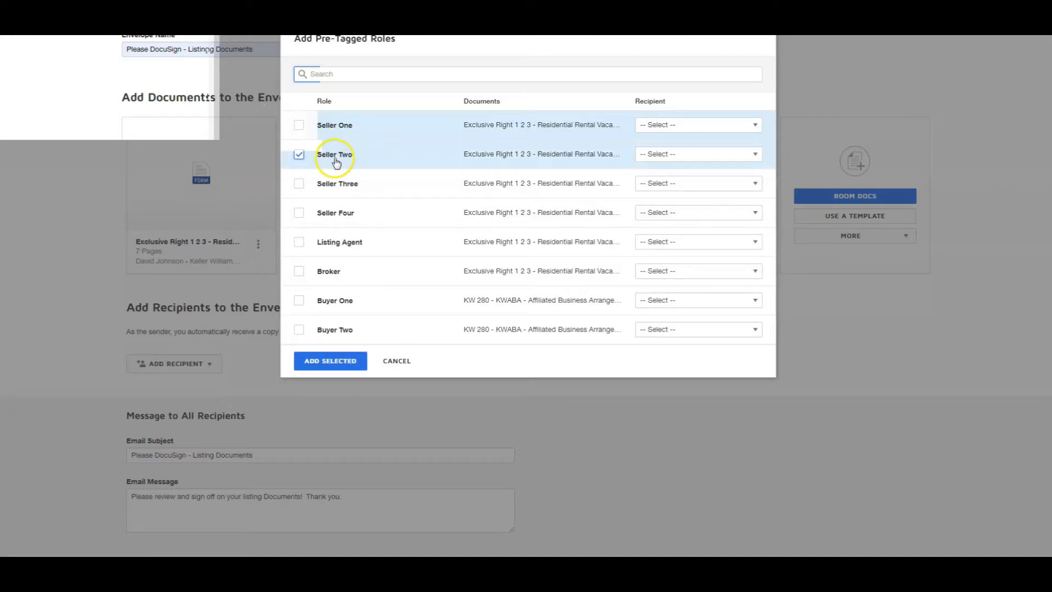
click(665, 125)
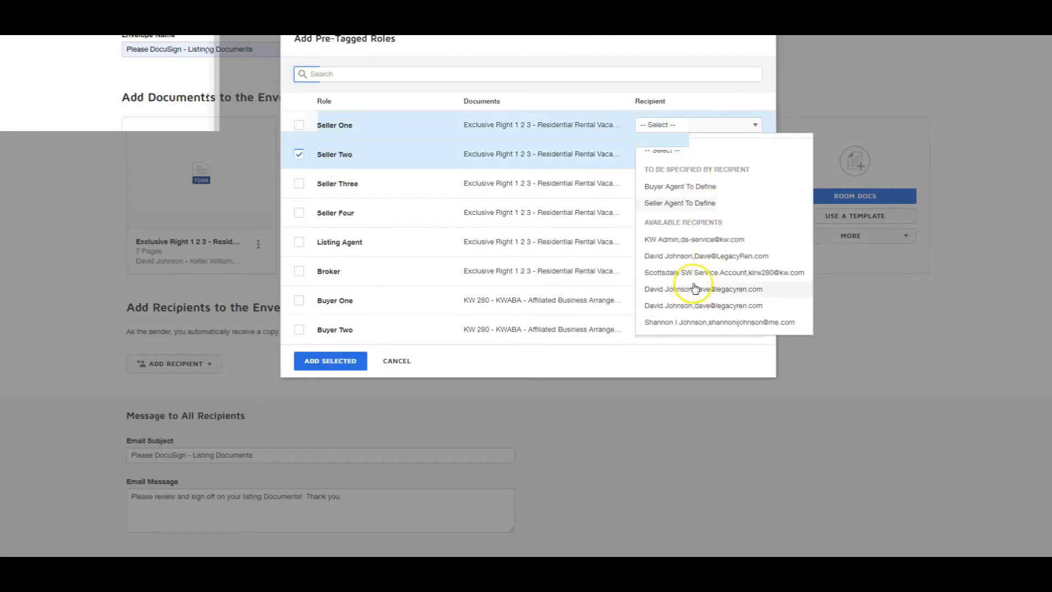
click(678, 152)
click(676, 345)
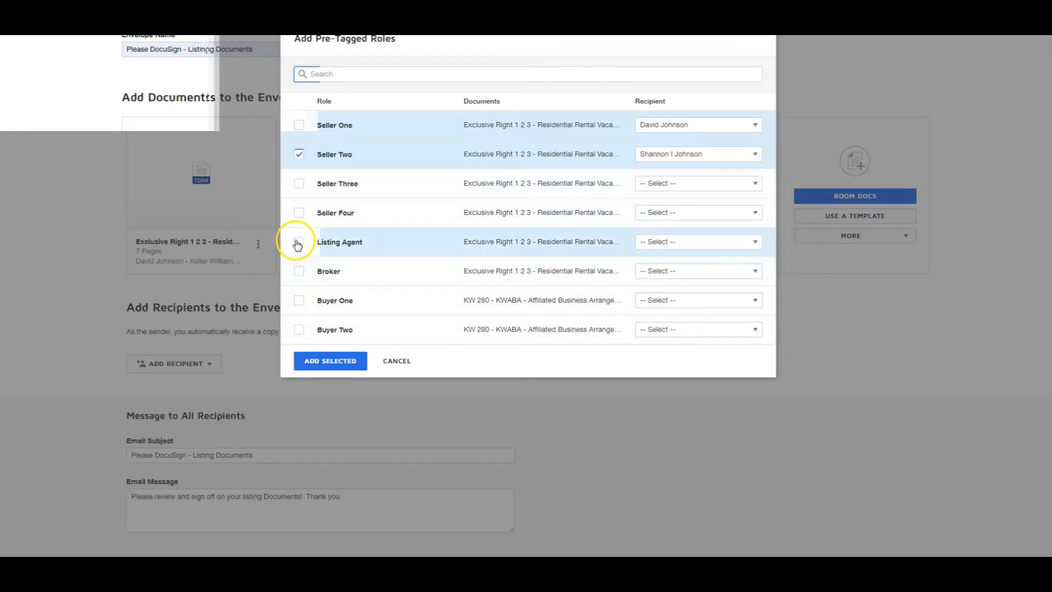
click(669, 241)
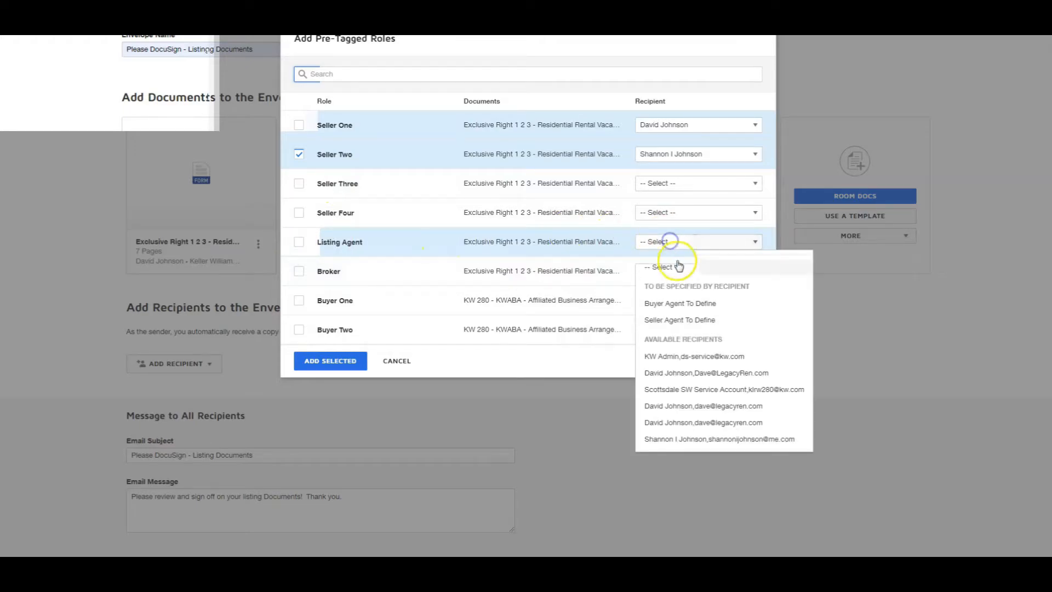
click(673, 371)
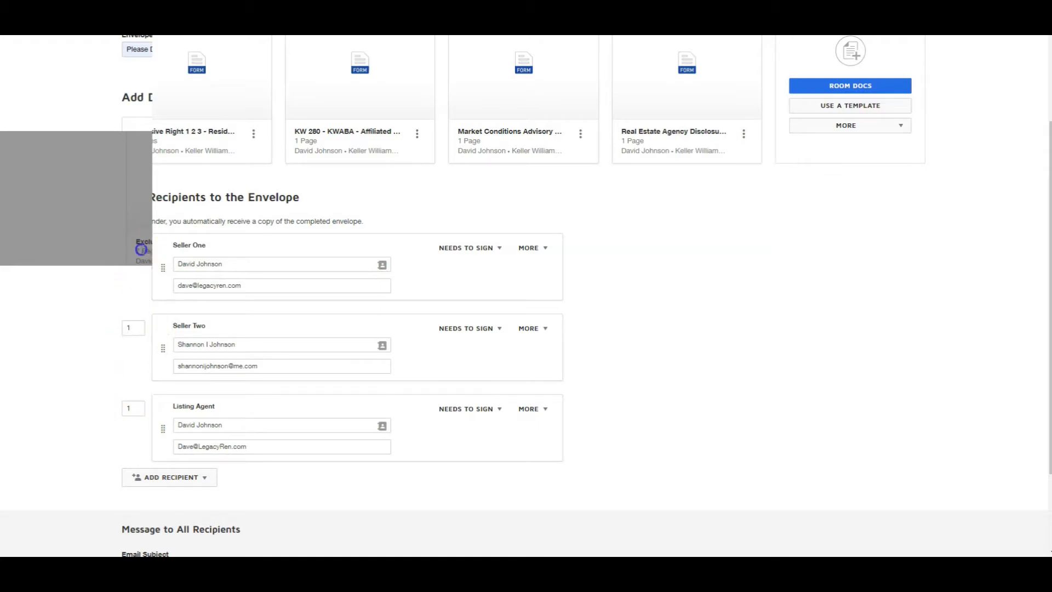
Set the signing order to 1 for the Listing Agent and 2 for both Seller One and Seller Two.
text(2)
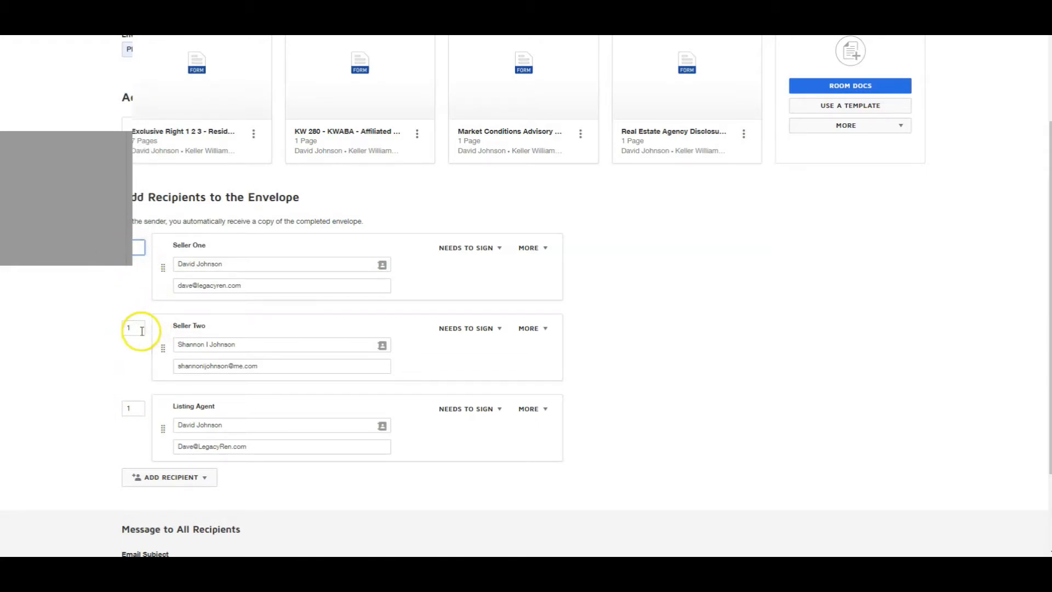
click(134, 328)
text(2)
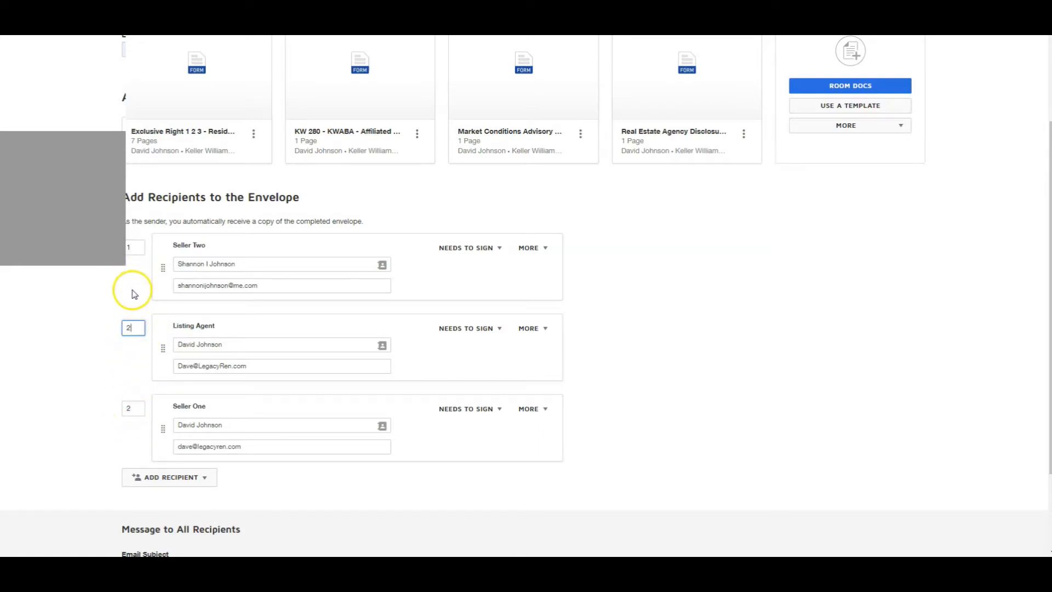
click(134, 247)
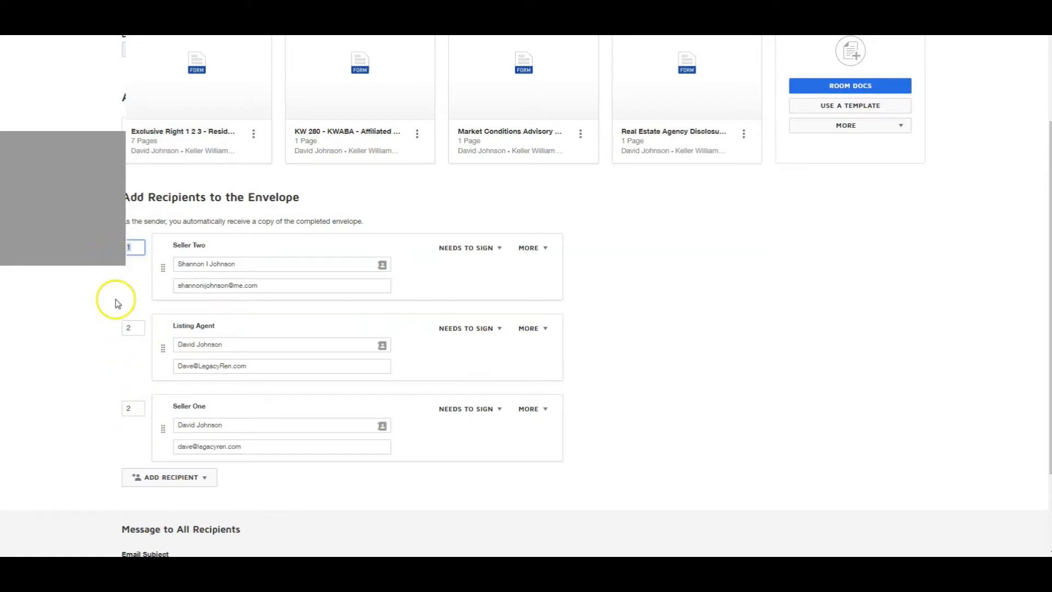
click(132, 326)
text(1)
drag(141, 246, 108, 247)
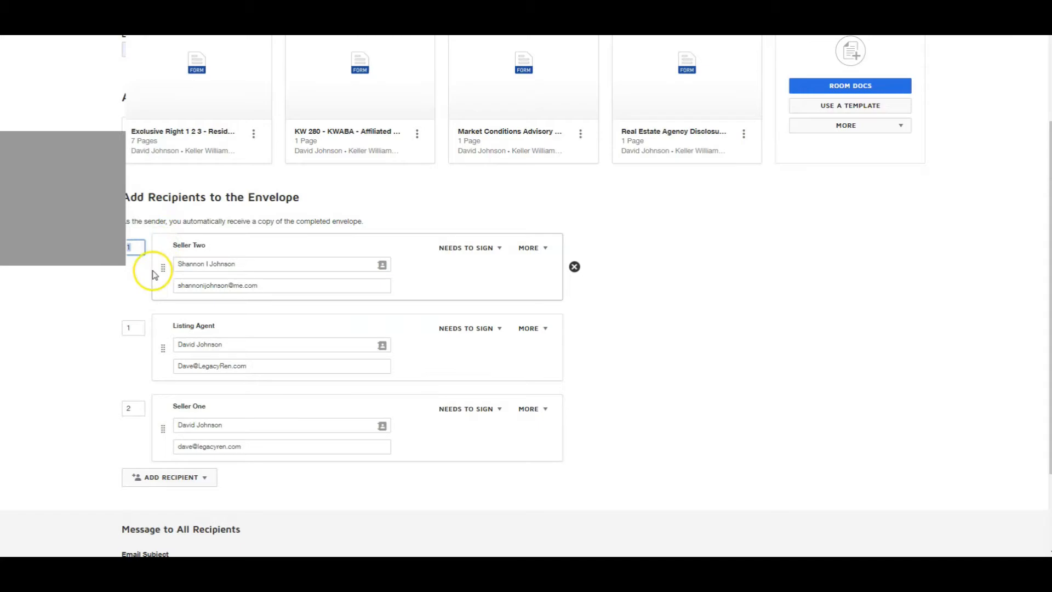
text(2)
click(101, 275)
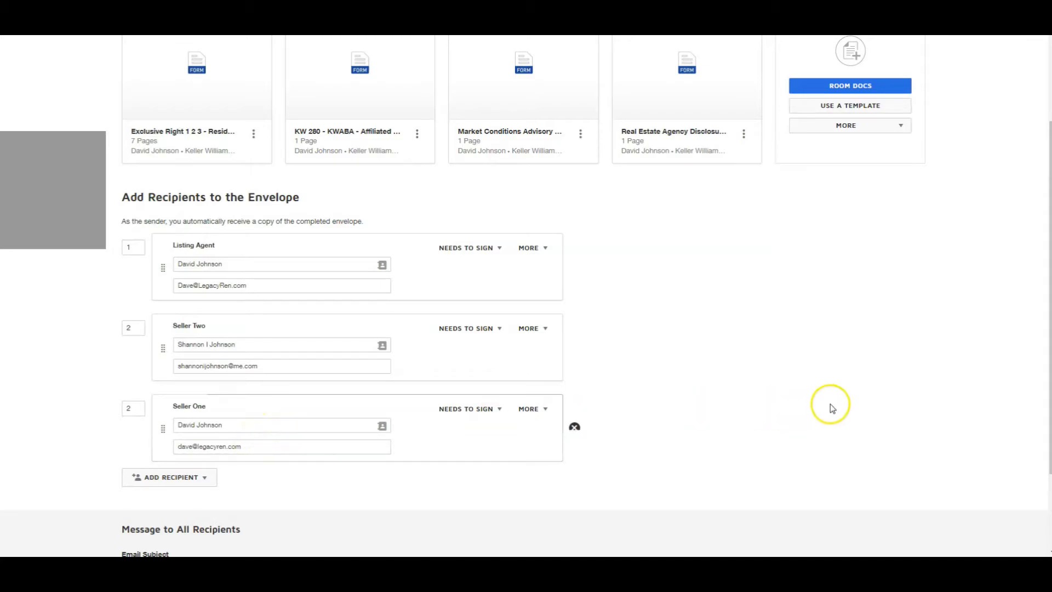
Reorder the envelope documents, moving Real Estate Agency Disclosure to first place and Market Conditions Advisory ahead of KW 280.
scroll(830, 403, up, 2)
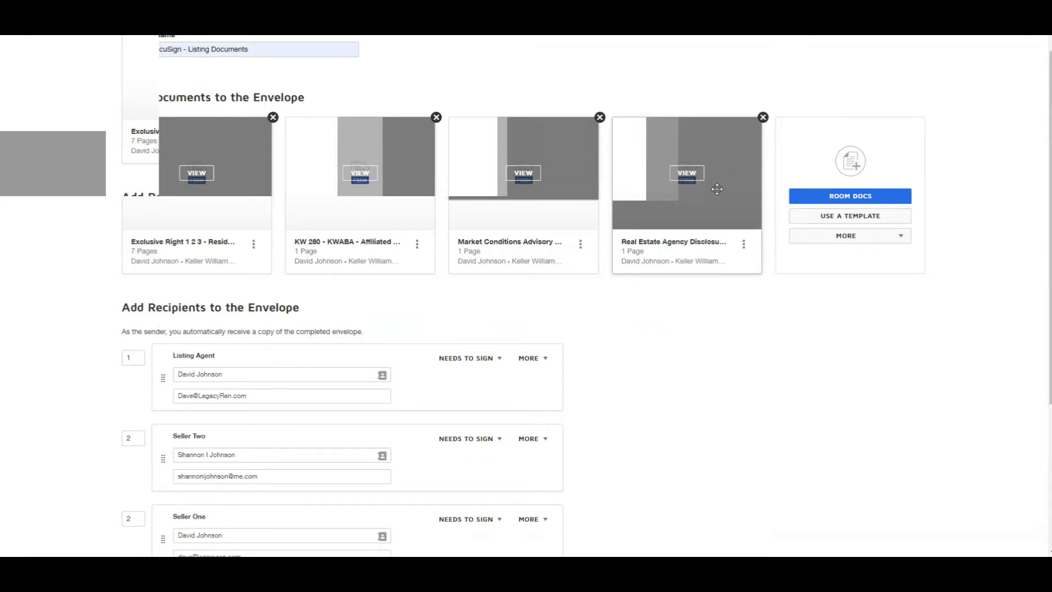
drag(714, 189, 225, 192)
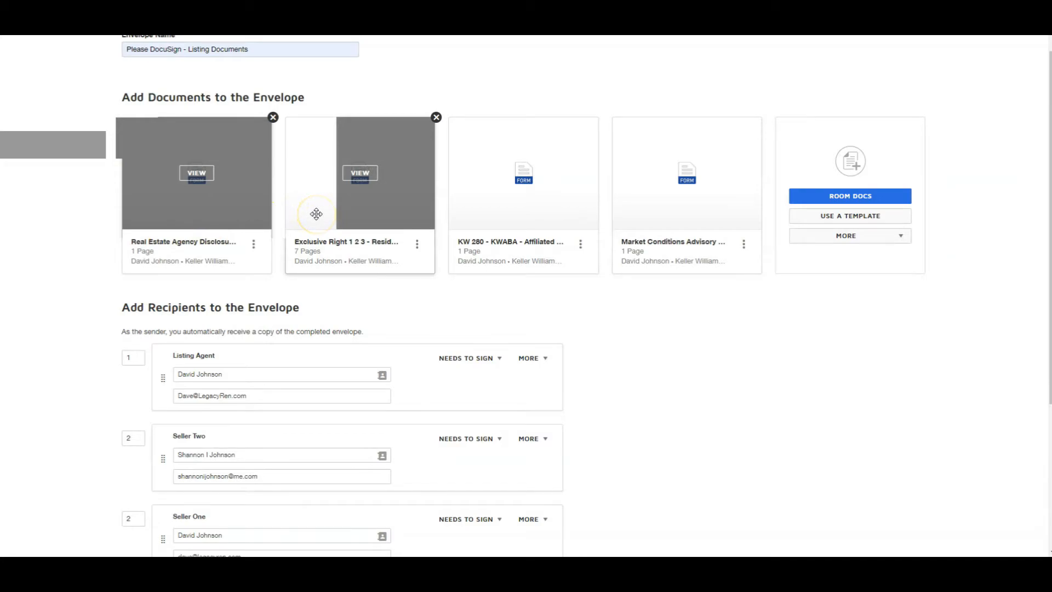
drag(710, 205, 538, 226)
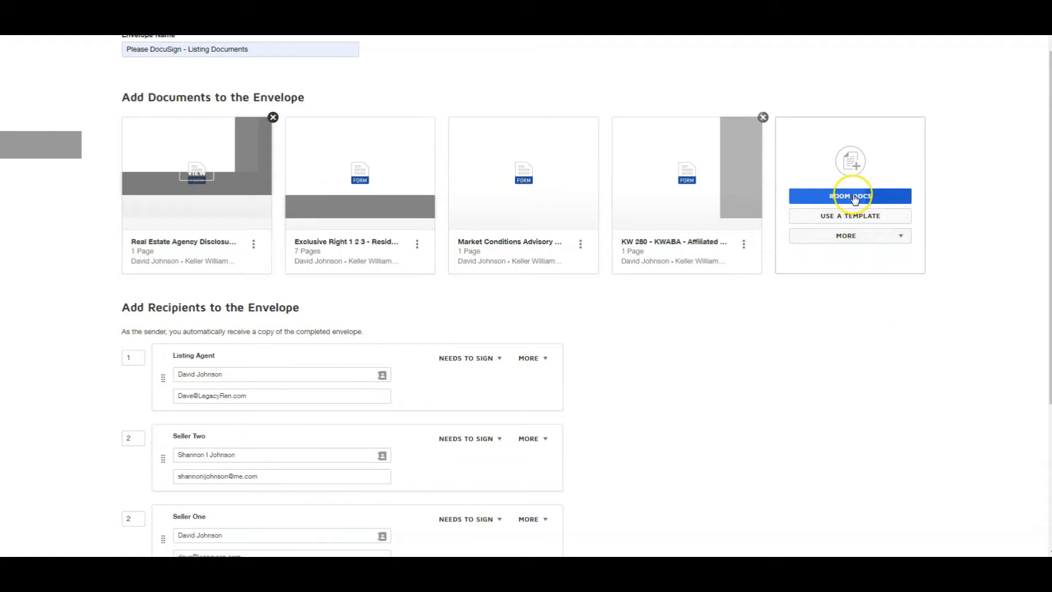
click(857, 234)
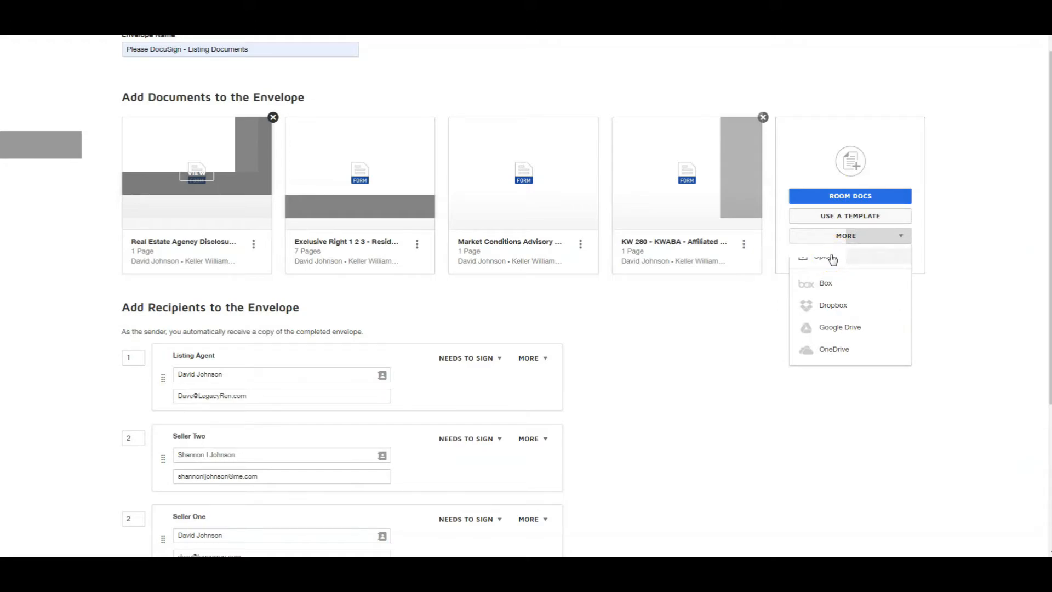
click(851, 257)
click(676, 310)
Check the message to recipients, continue to field placement, and examine the election, signature and date fields on the Real Estate Agency Disclosure form.
scroll(673, 307, down, 4)
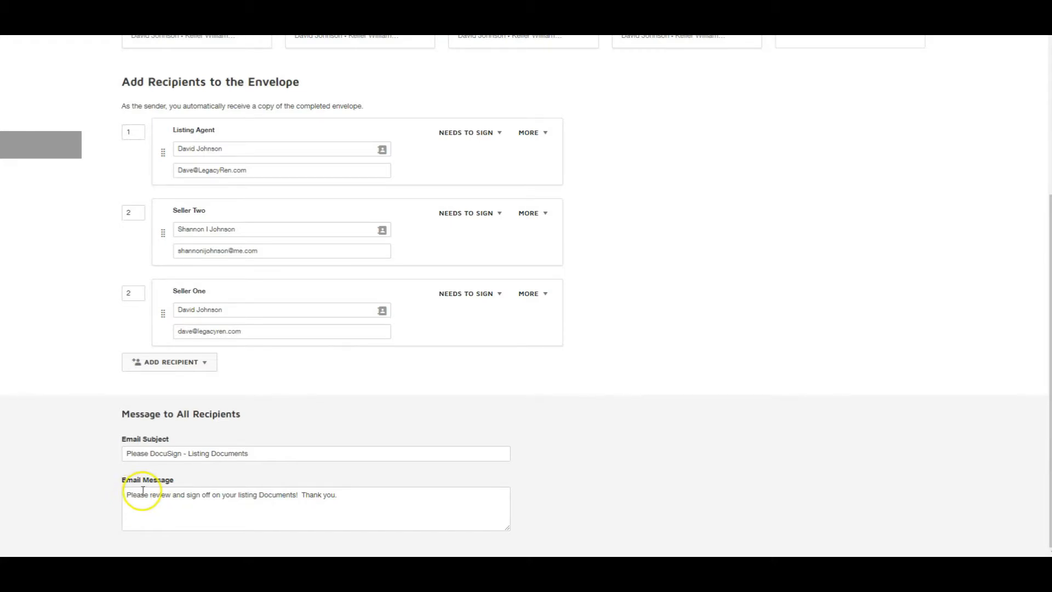
scroll(592, 453, up, 5)
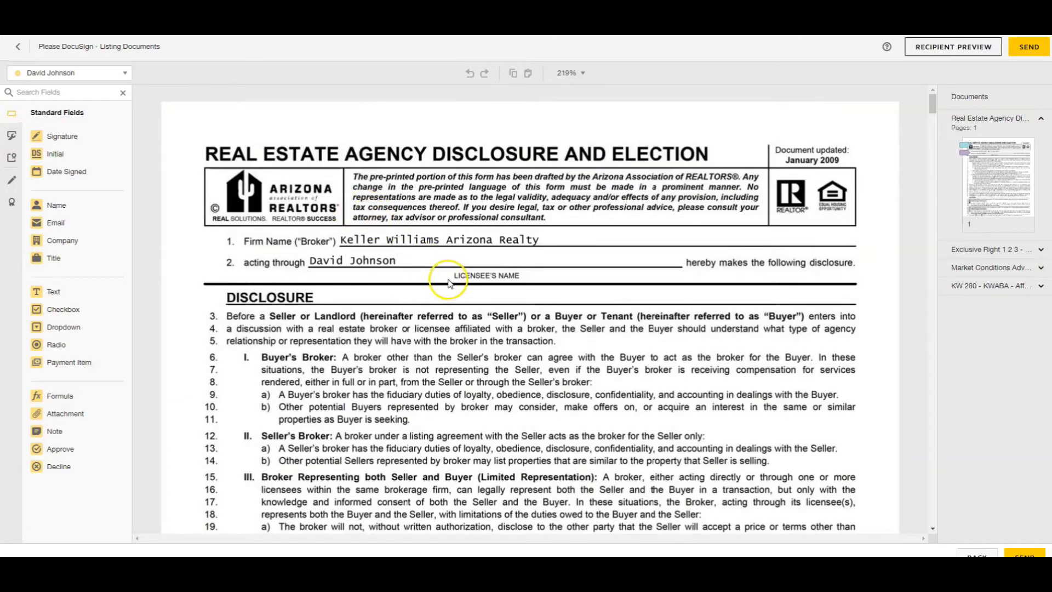
scroll(422, 315, down, 5)
scroll(422, 315, down, 5)
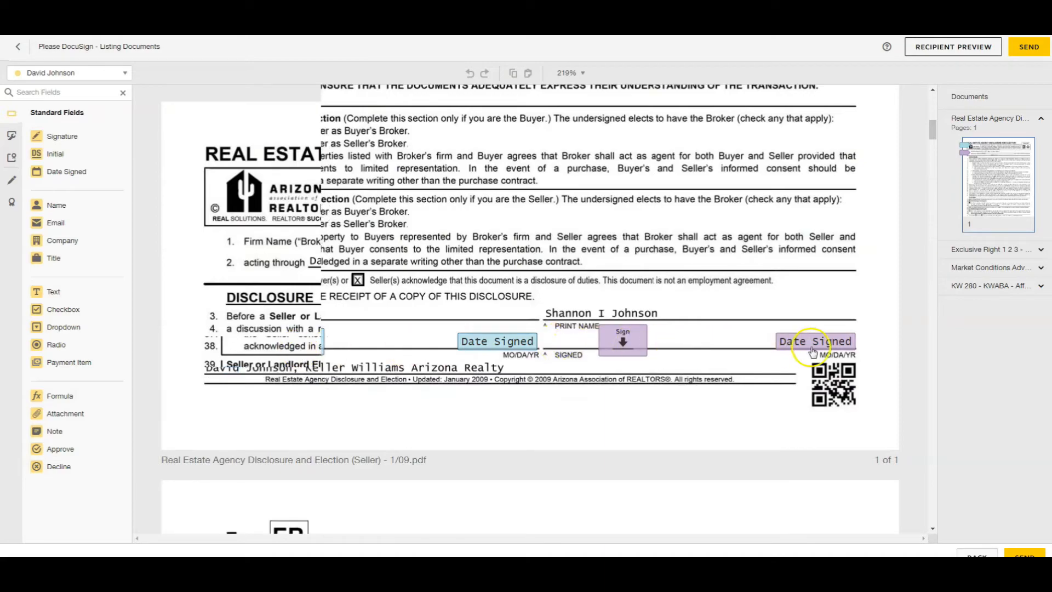
scroll(493, 383, up, 2)
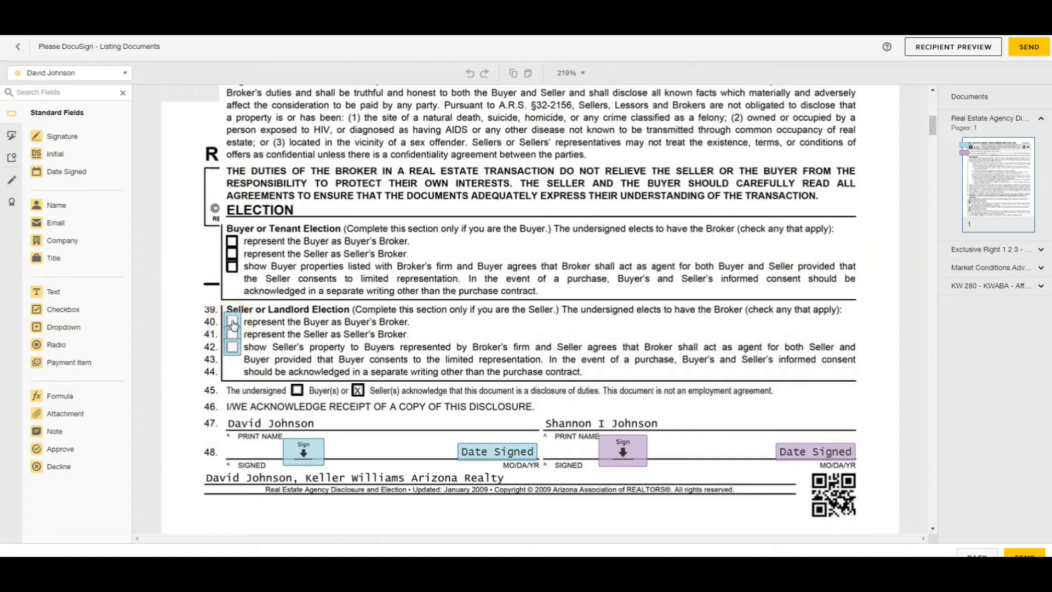
Make Seller One's election checkboxes on lines 41 and 42 initially checked, and delete the line 40 checkbox.
click(51, 73)
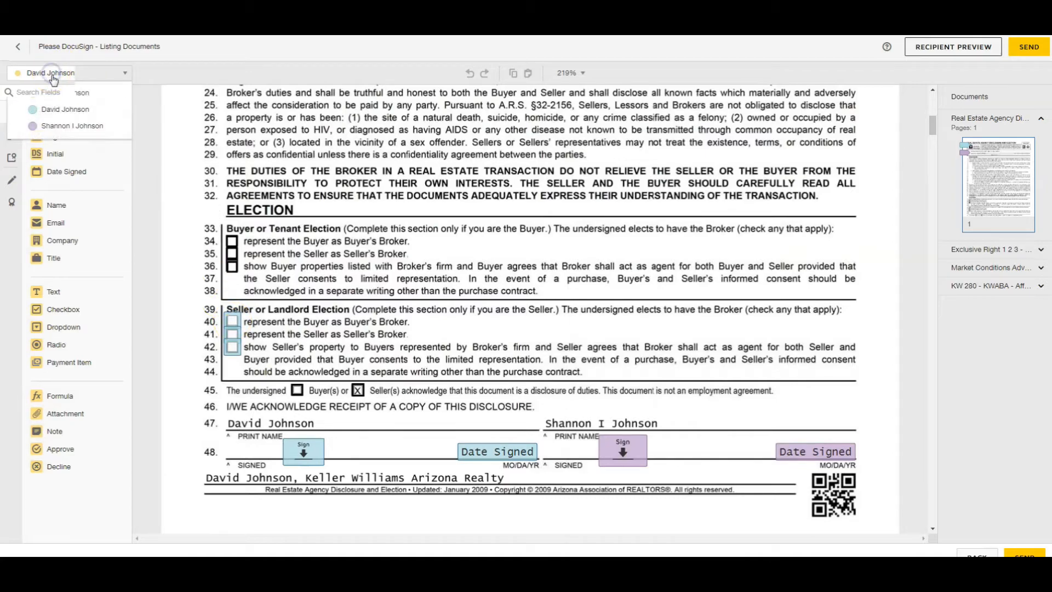
click(53, 112)
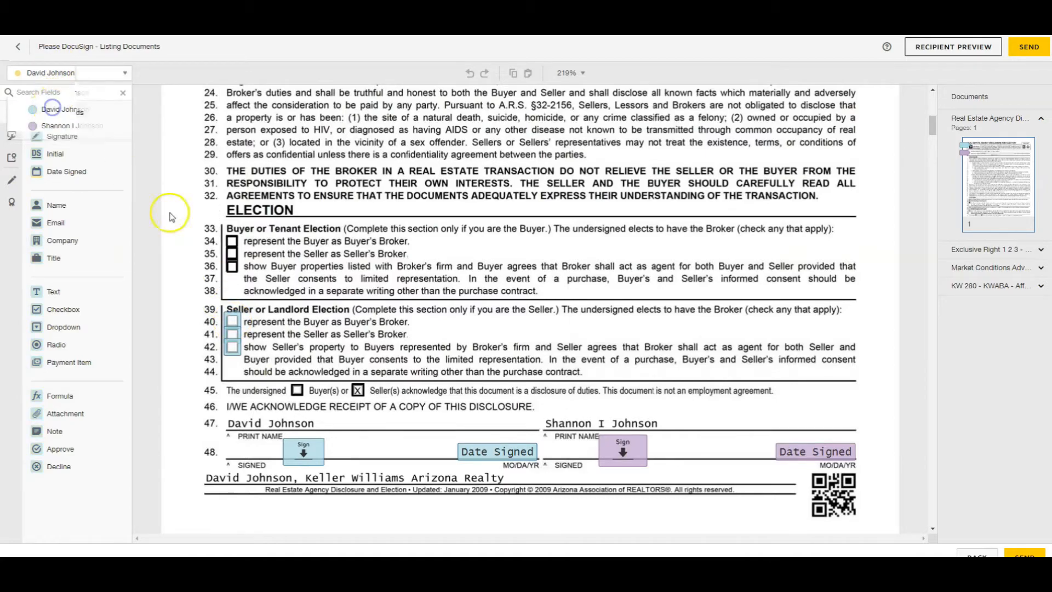
click(233, 320)
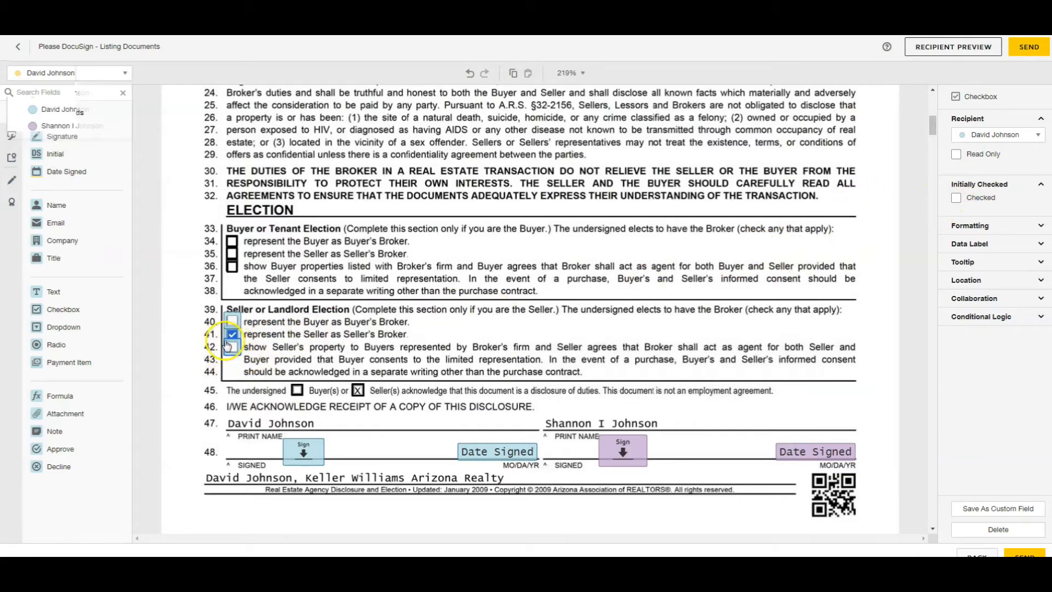
click(954, 200)
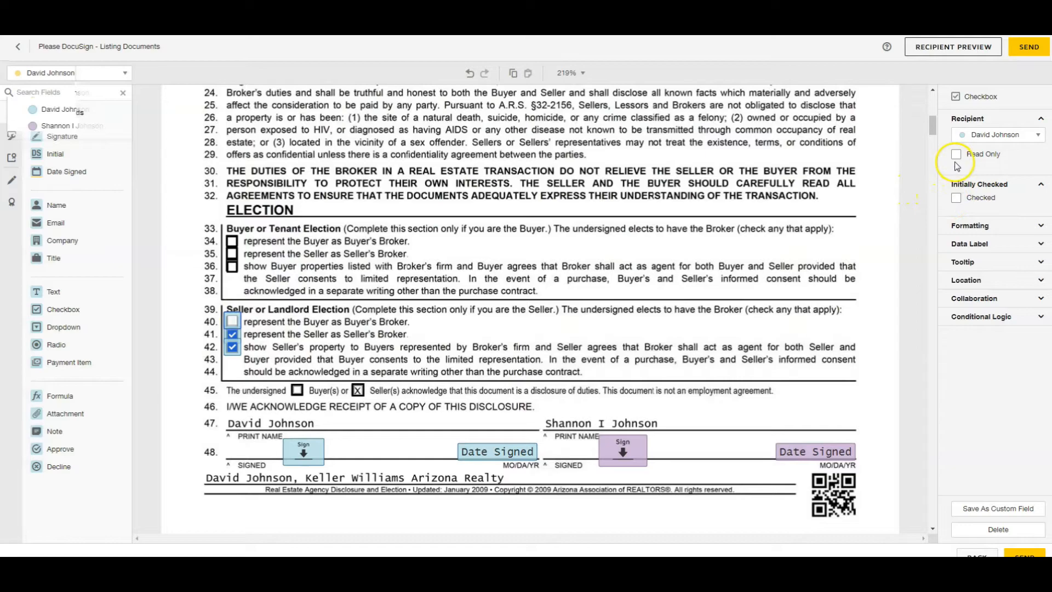
click(997, 530)
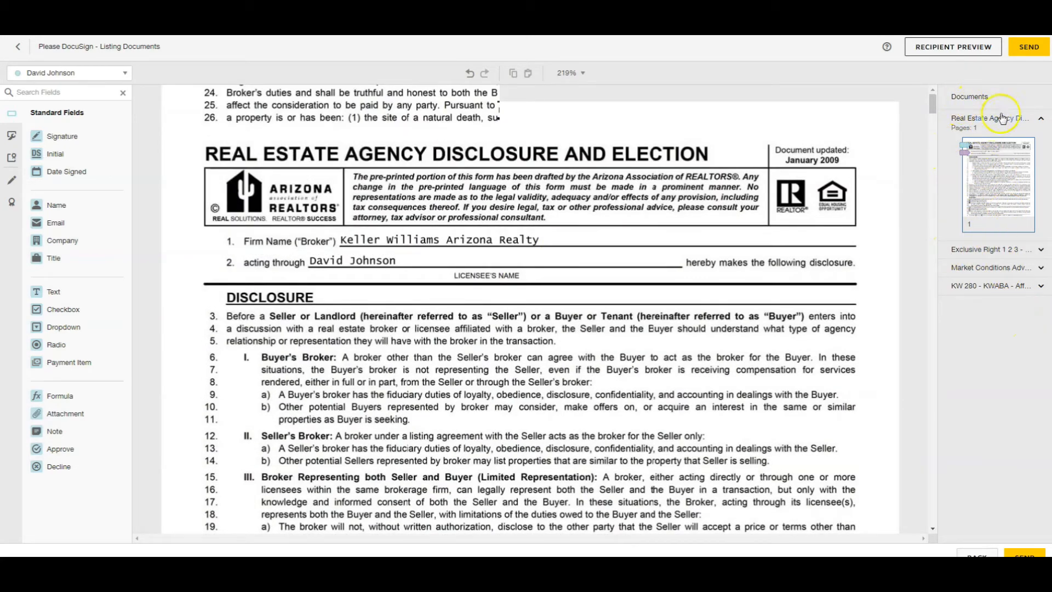
Open page 1 of the Exclusive Right 1 2 3 document and examine its terms and owner's initials fields.
click(975, 254)
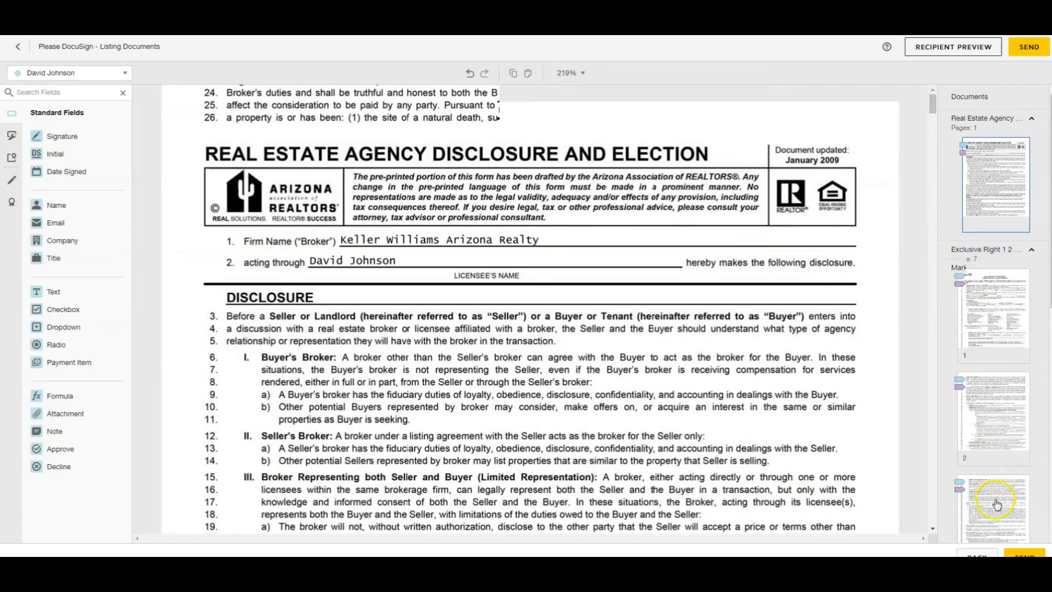
click(1002, 295)
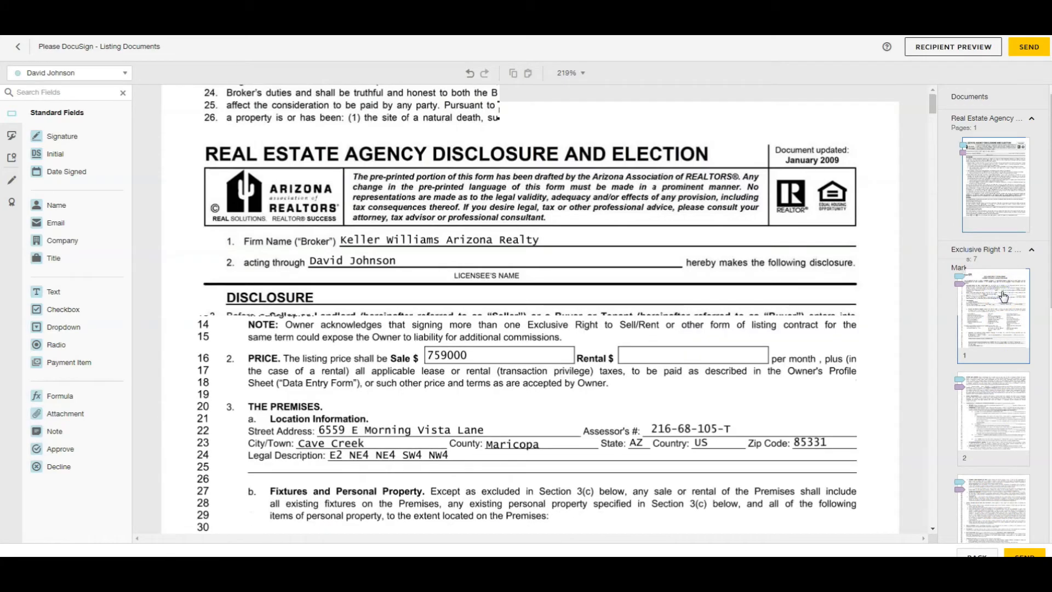
scroll(436, 295, down, 6)
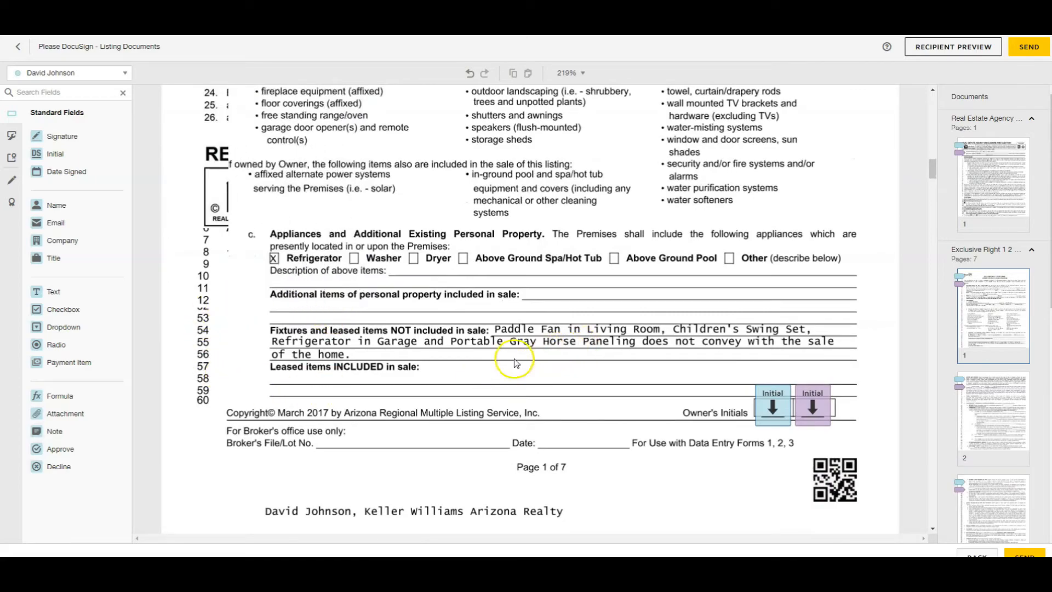
scroll(413, 356, up, 1)
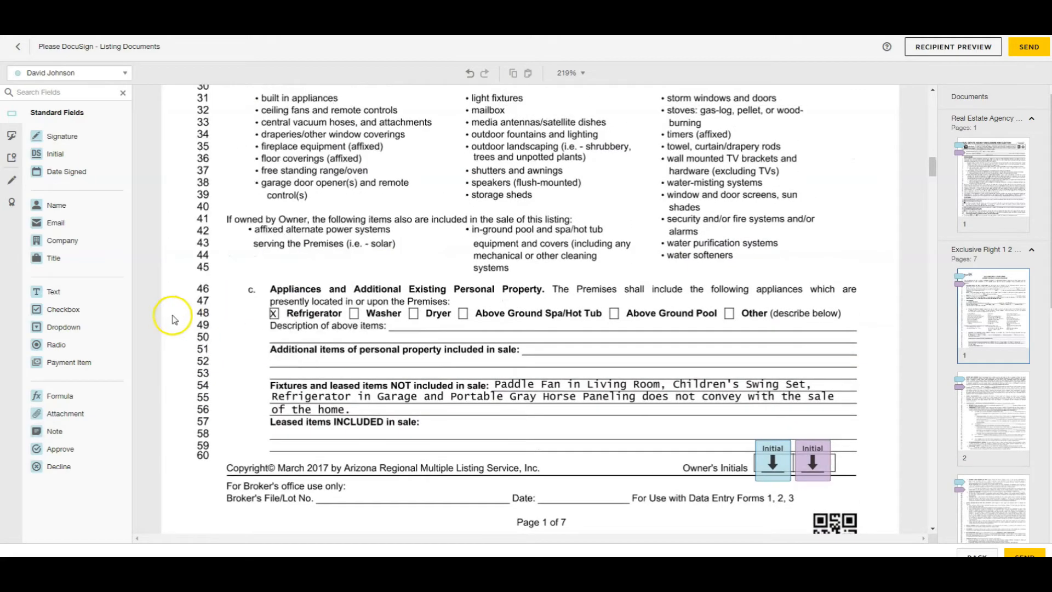
Place an Initial field for each of the two sellers beside the fixtures NOT included in sale text, around lines 53 to 56.
drag(51, 158, 225, 367)
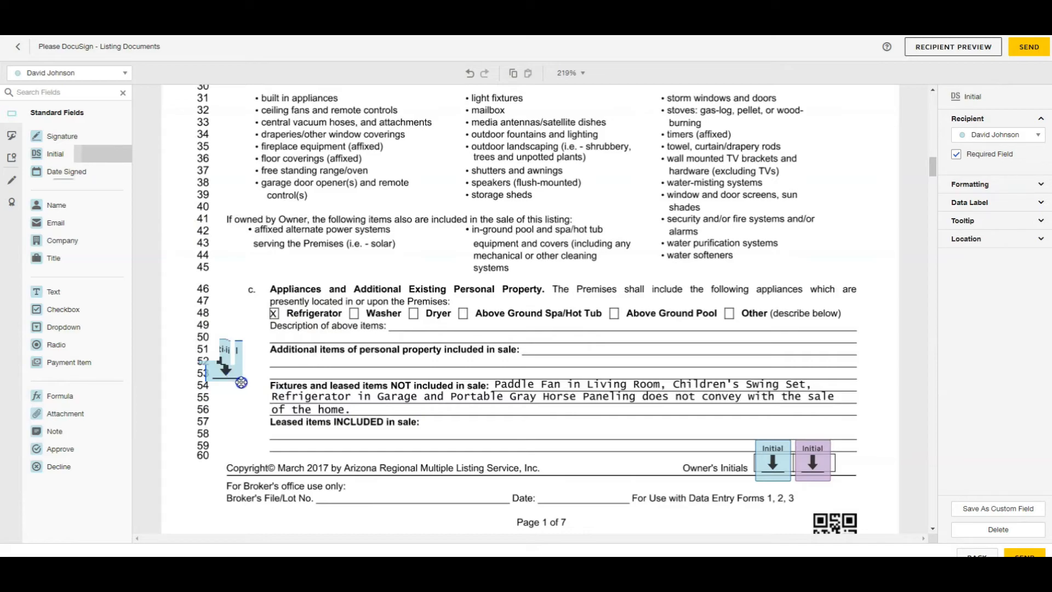
click(70, 72)
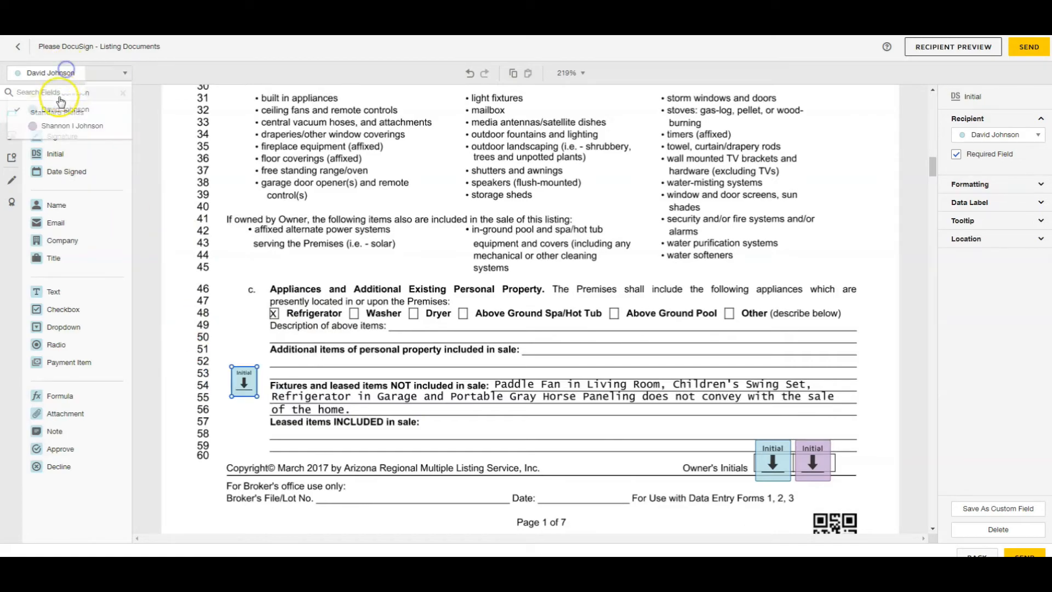
click(57, 125)
drag(53, 153, 227, 428)
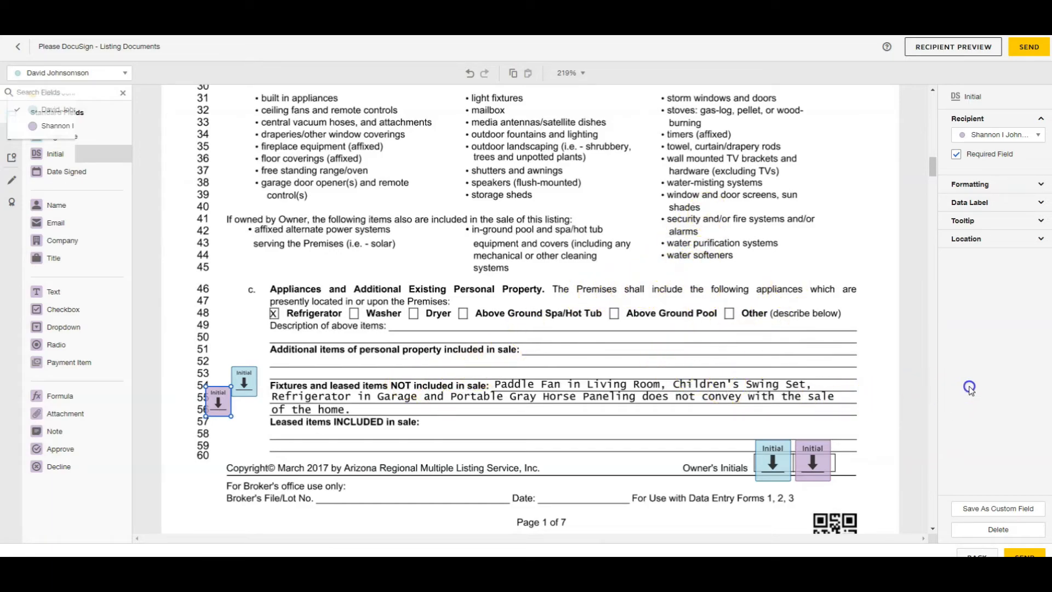
click(785, 395)
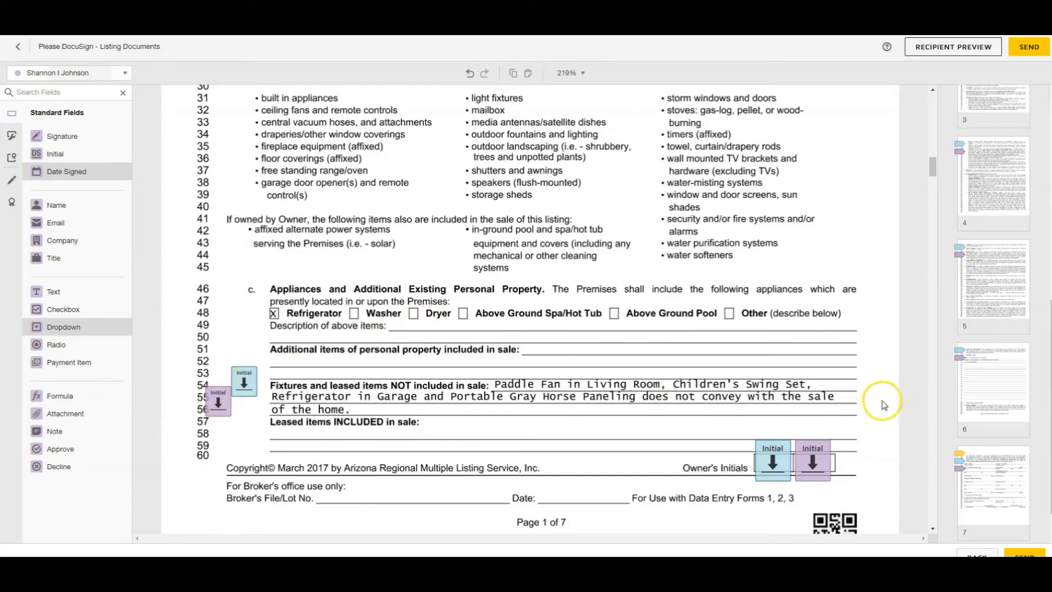
Examine the remaining pages of the listing contract and the signature and date fields on the Market Conditions Advisory and KW 280 documents.
scroll(775, 418, down, 10)
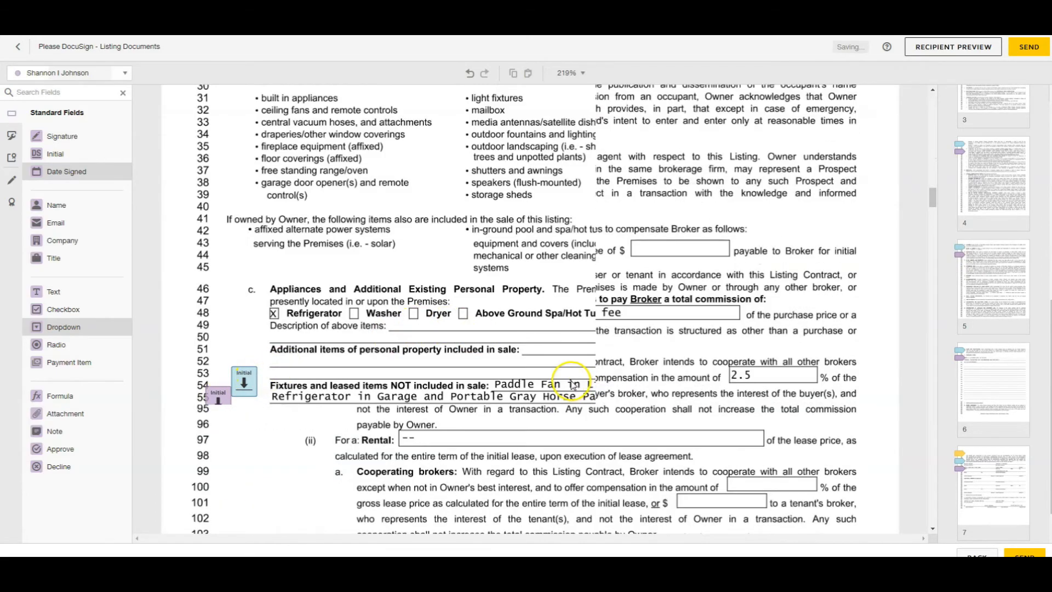
scroll(692, 363, down, 3)
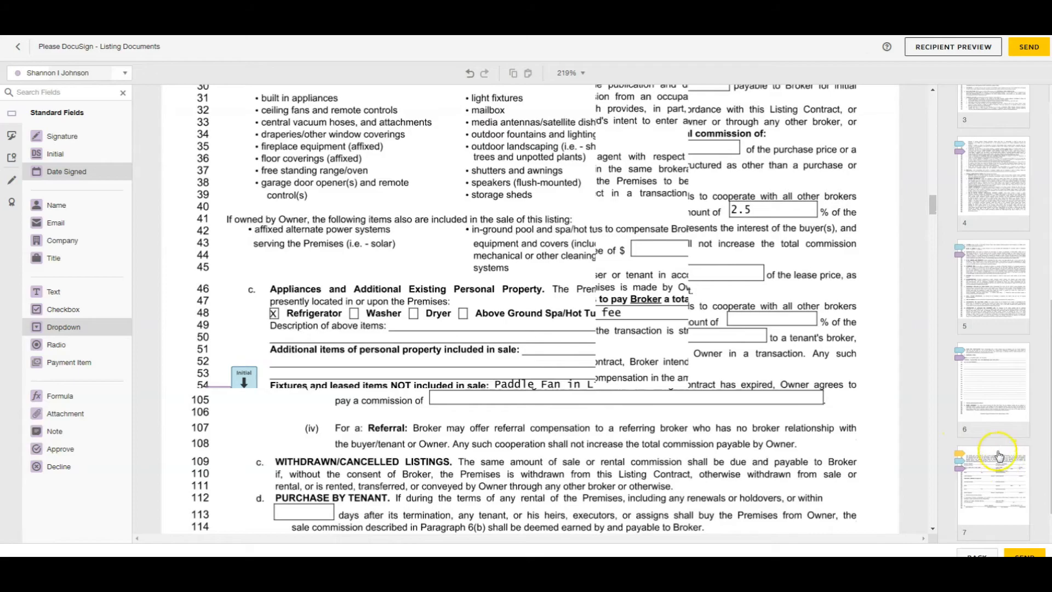
scroll(998, 455, down, 2)
click(980, 516)
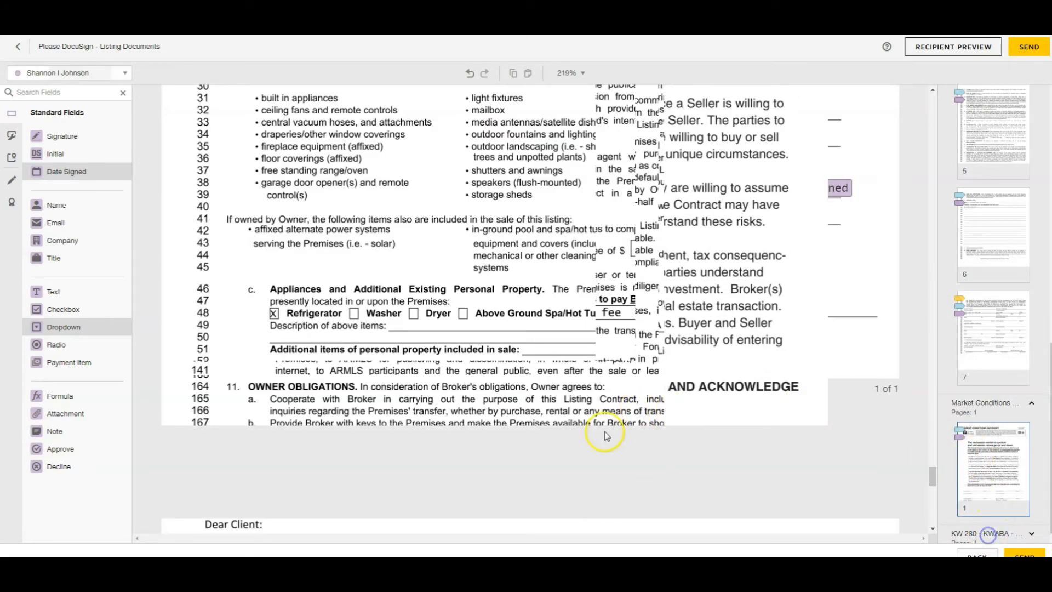
scroll(606, 434, down, 5)
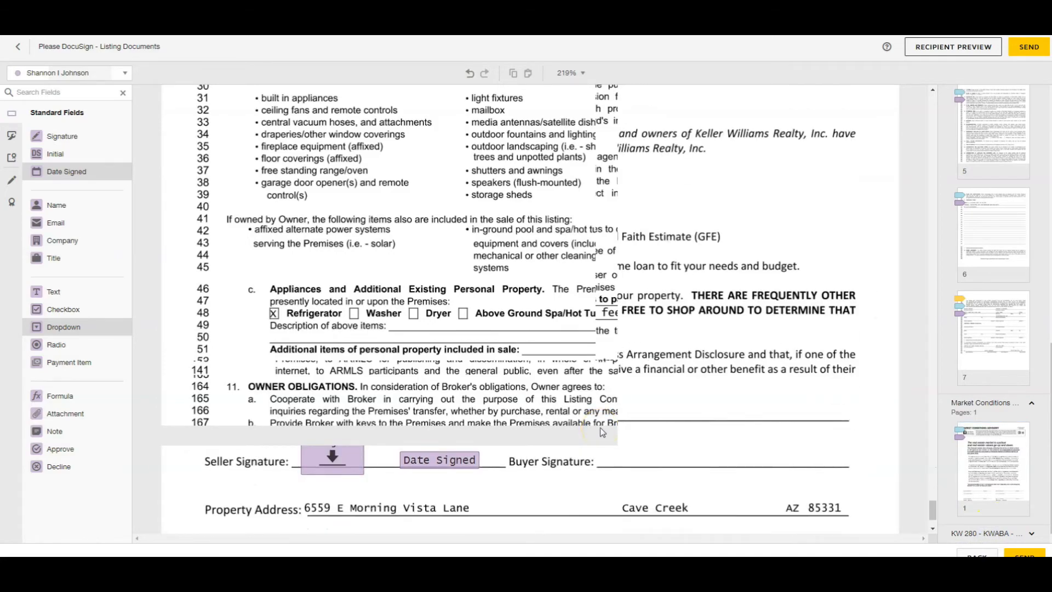
click(407, 470)
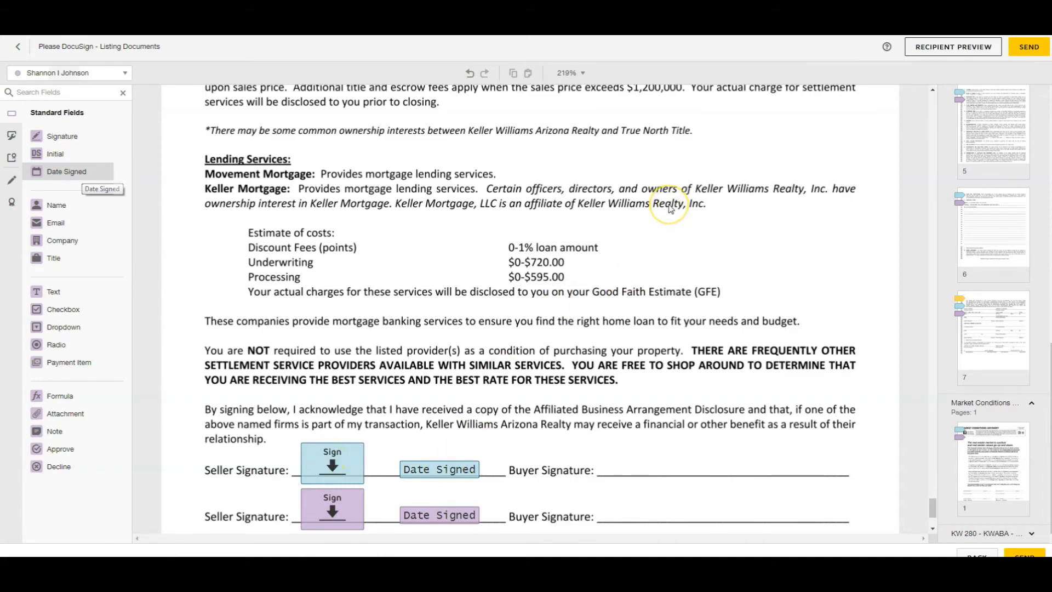
Send the envelope for signature, sign the agent's signature field on page 7 of the listing contract, and finish the signing session.
click(955, 49)
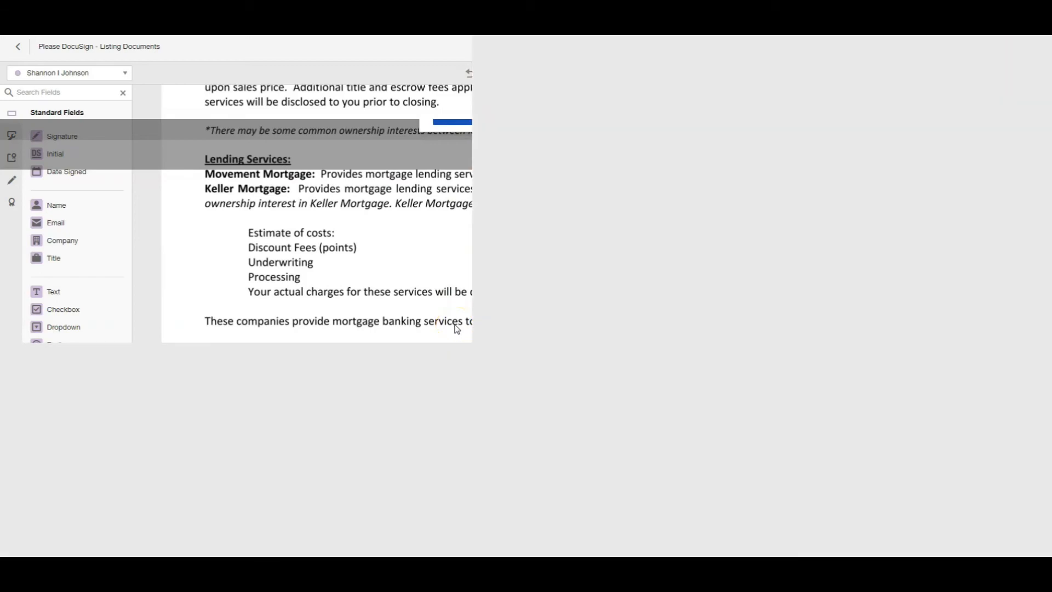
click(802, 153)
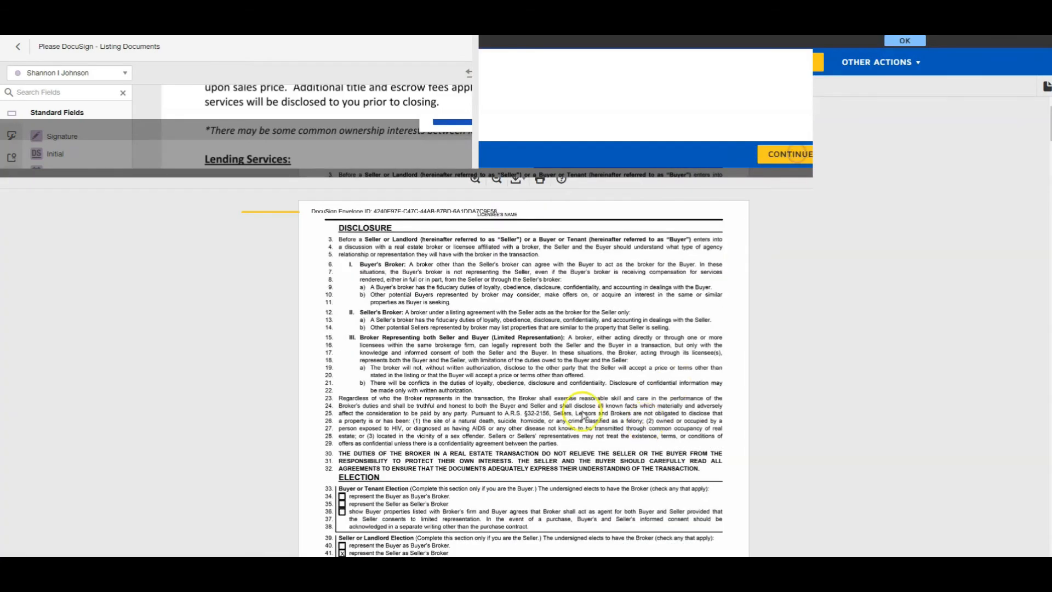
click(295, 151)
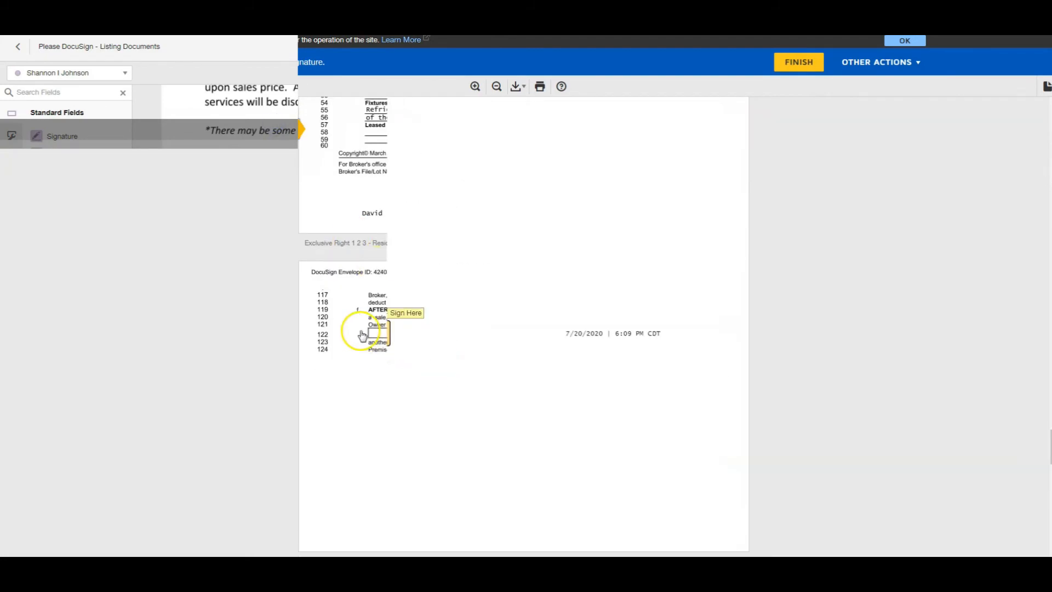
click(361, 334)
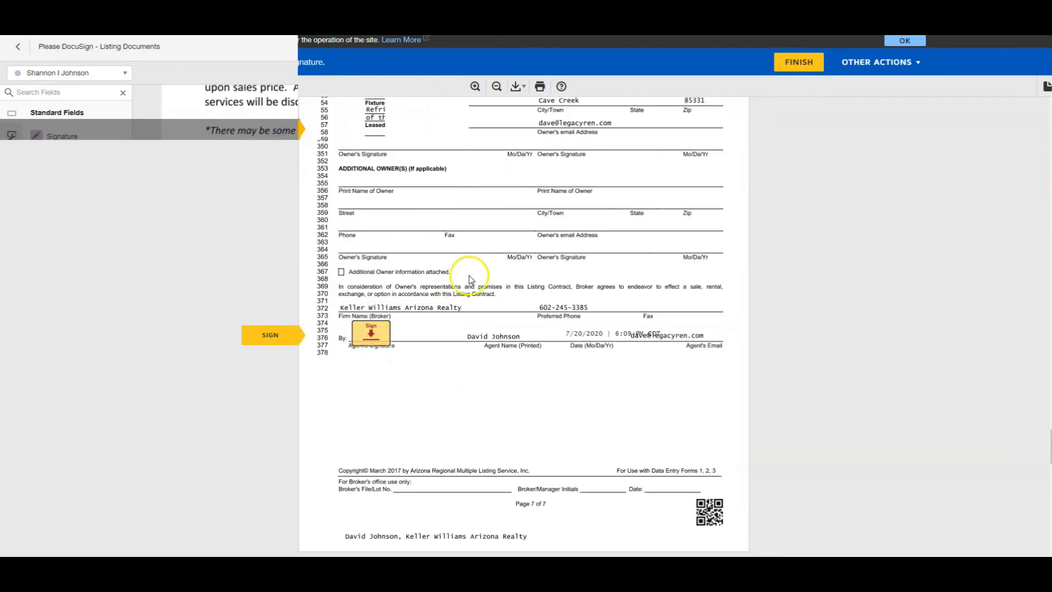
click(371, 332)
click(799, 62)
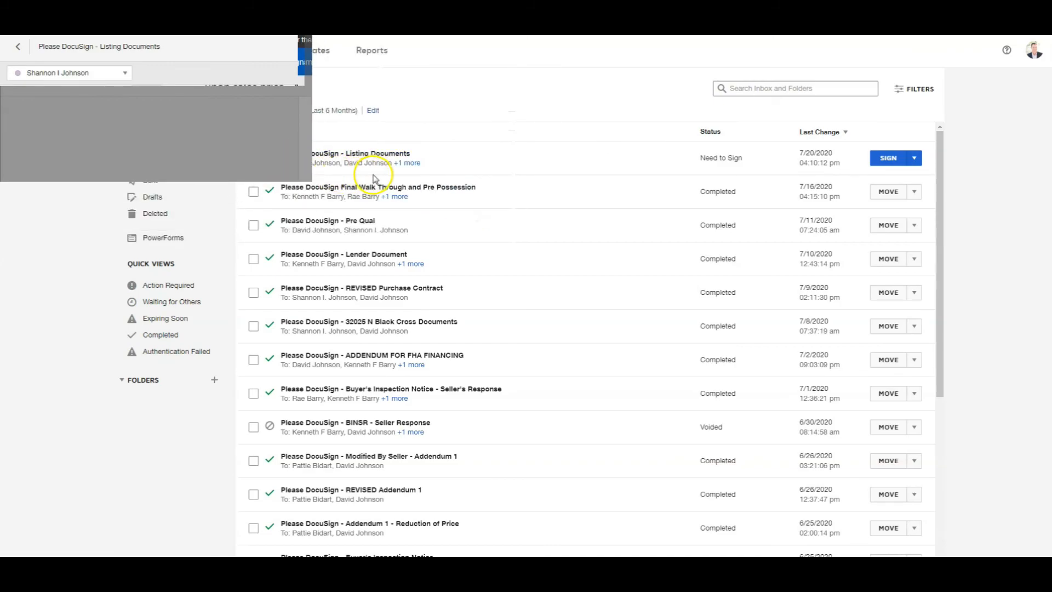
Switch from DocuSign eSignature to DocuSign Rooms and open the envelopes of the most recently viewed listing room.
click(1034, 51)
click(968, 213)
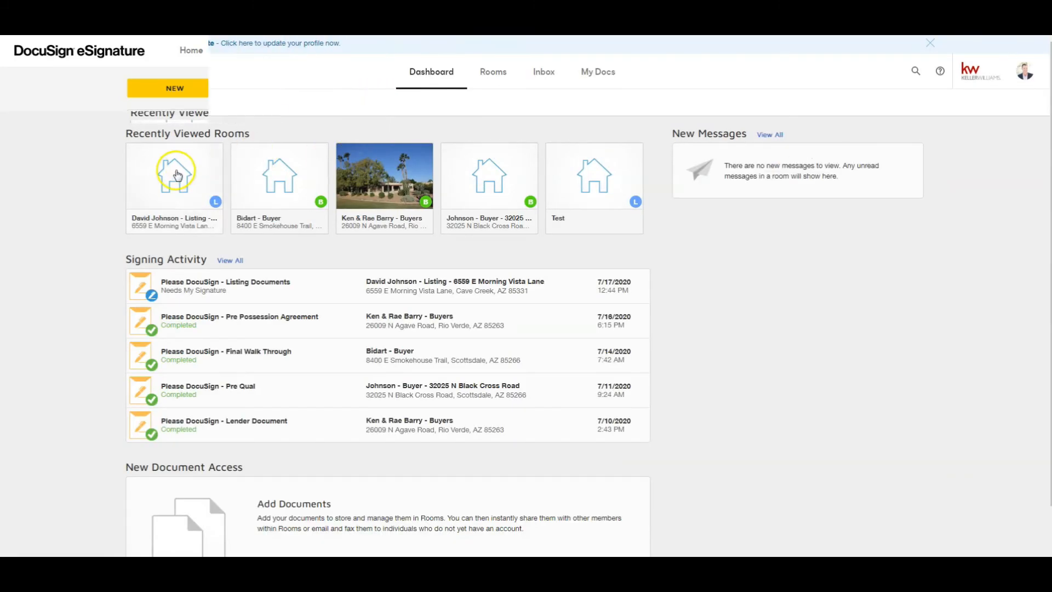
click(169, 178)
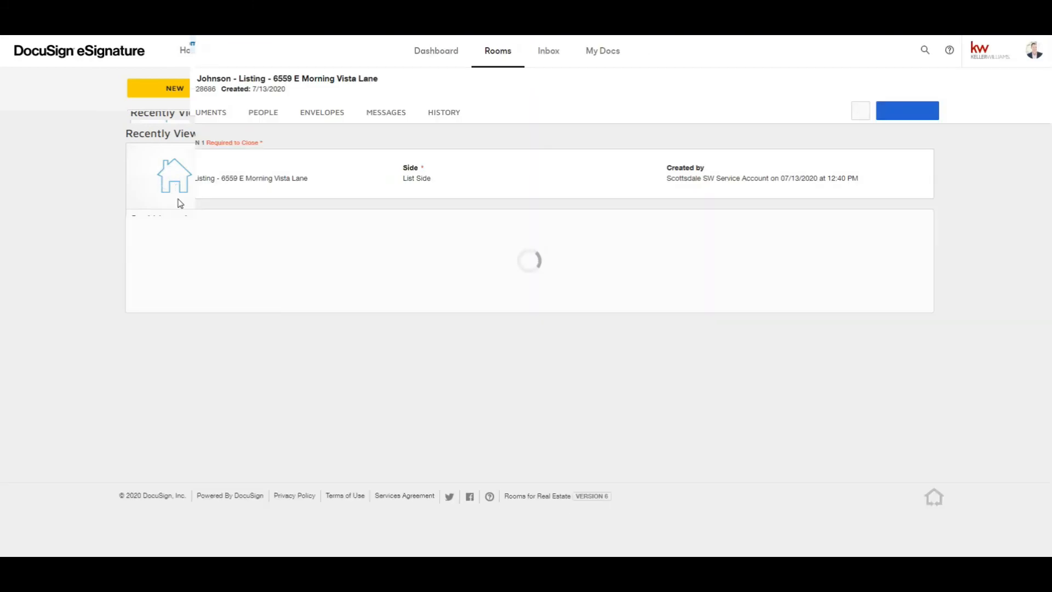
click(309, 117)
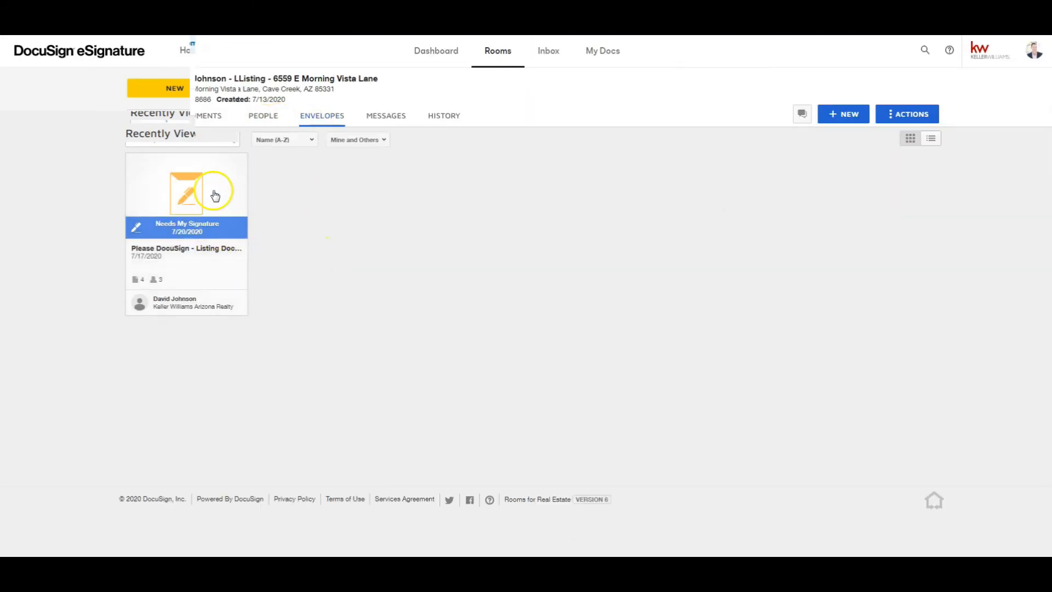